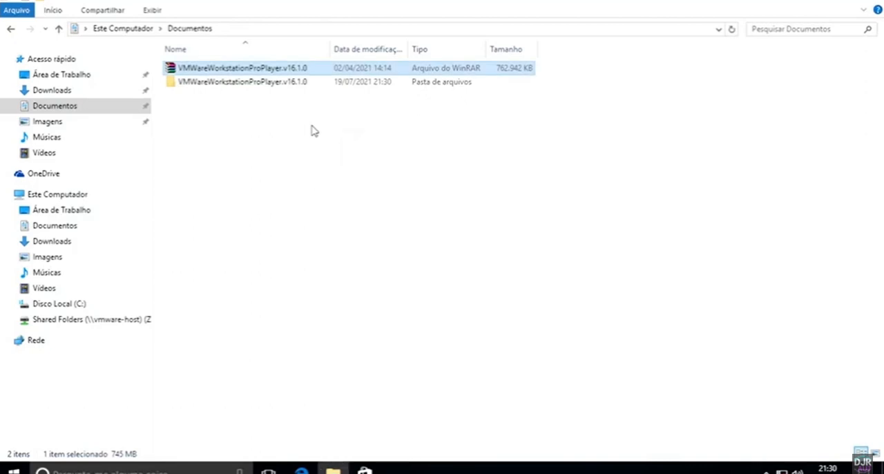
Step: Open the VMWareWorkstationProPlayer.v16.1.0 folder and launch the VMware-workstation-full-16.1.0-17198959 installer
left_click(278, 83)
double_click(279, 82)
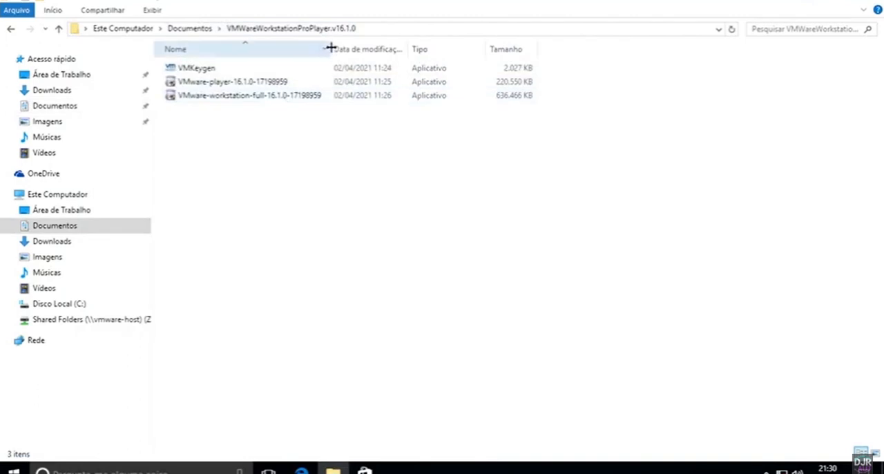
left_click_drag(329, 48, 440, 46)
left_click(256, 101)
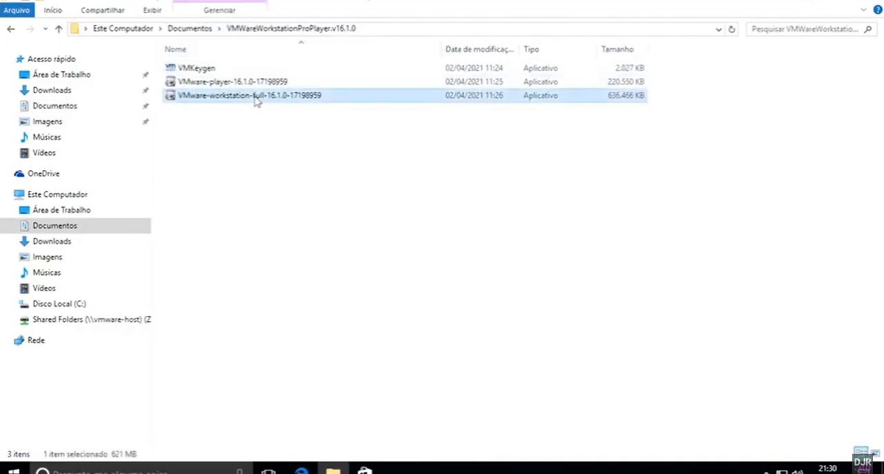
double_click(256, 101)
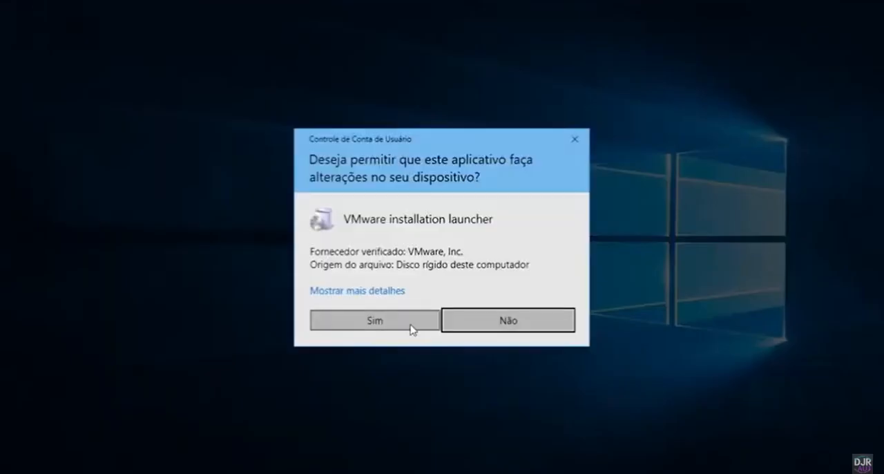
left_click(409, 323)
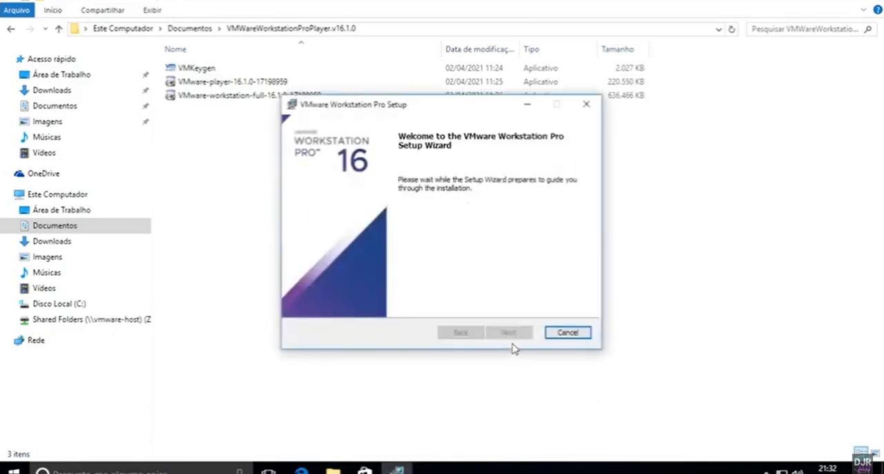
Step: Accept the license agreement in the setup wizard and keep the default installation path and custom setup options
left_click(508, 333)
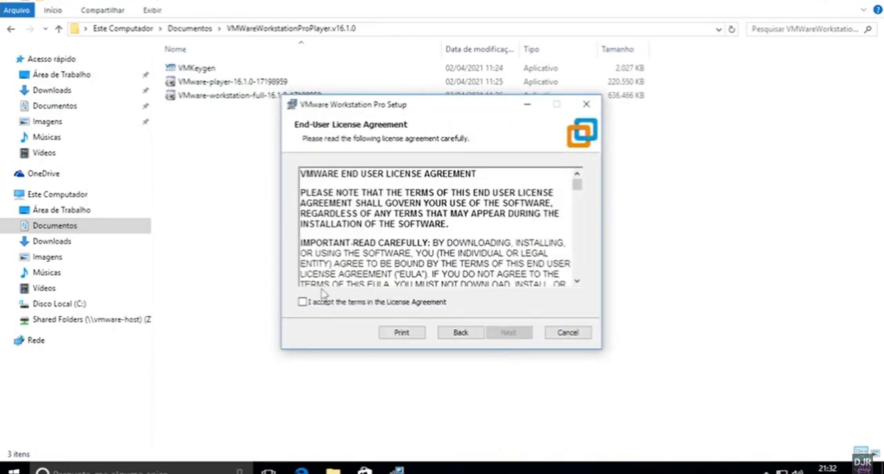
left_click(303, 303)
left_click(509, 332)
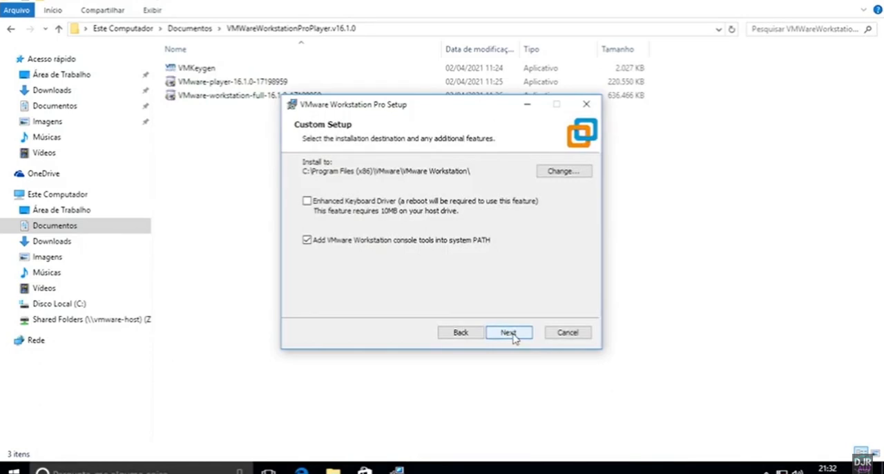
left_click(511, 335)
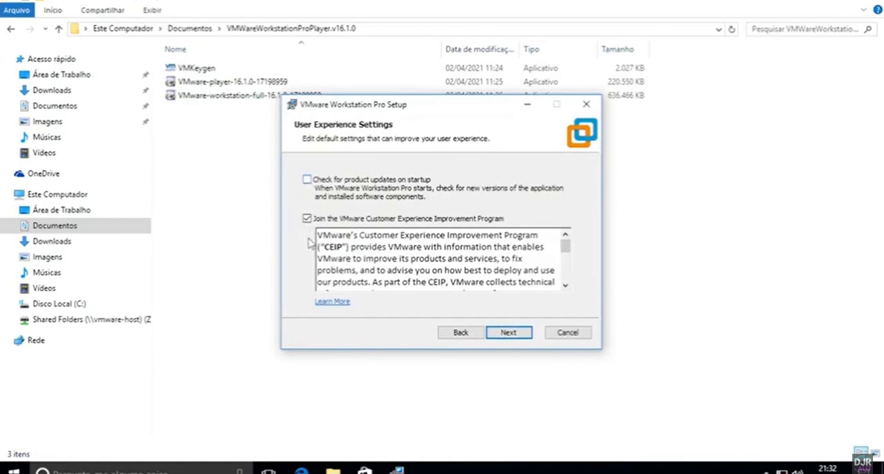
Step: Disable startup update checks and the Customer Experience Improvement Program, and install VMware Workstation Pro
left_click(307, 219)
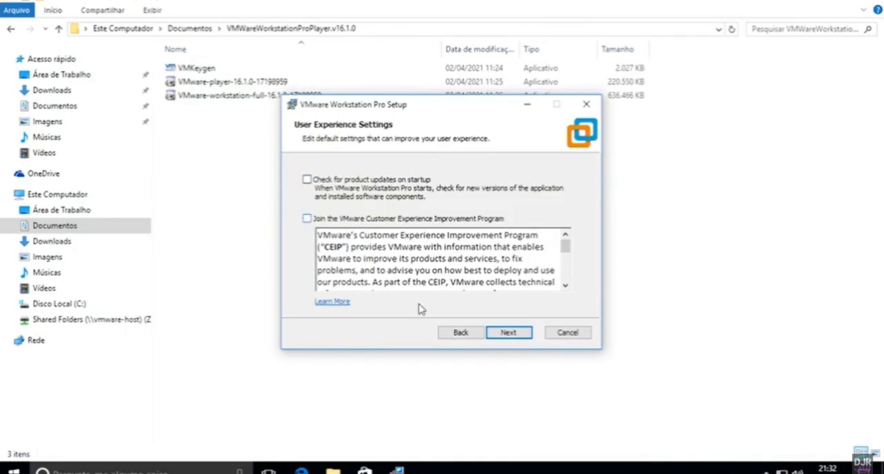
left_click(508, 334)
left_click(508, 333)
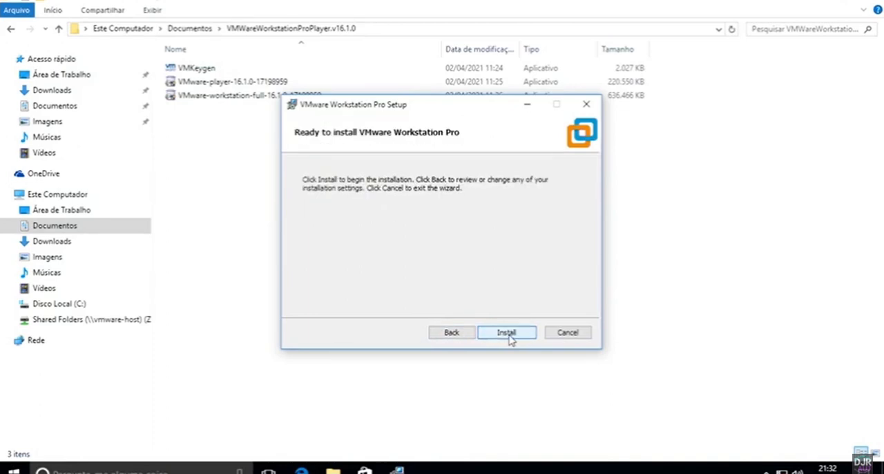
left_click(508, 335)
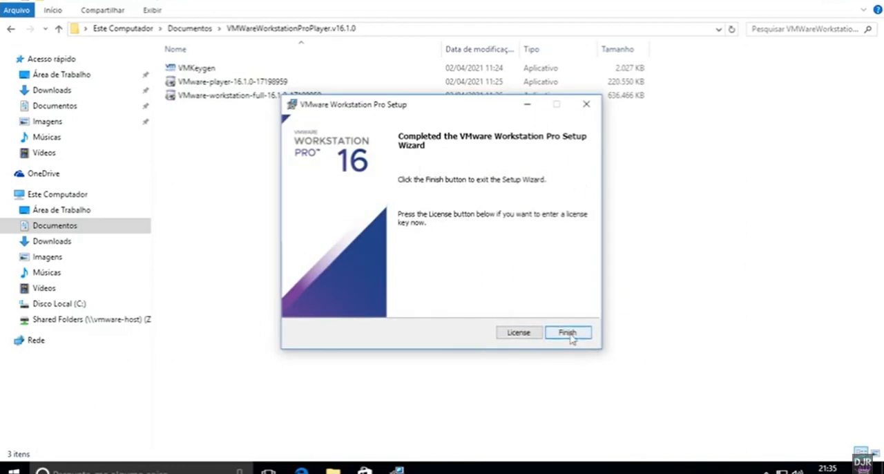
Step: Run VMKeygen, enter the license key in the VMware Workstation Pro setup wizard, and close both programs
left_click(528, 105)
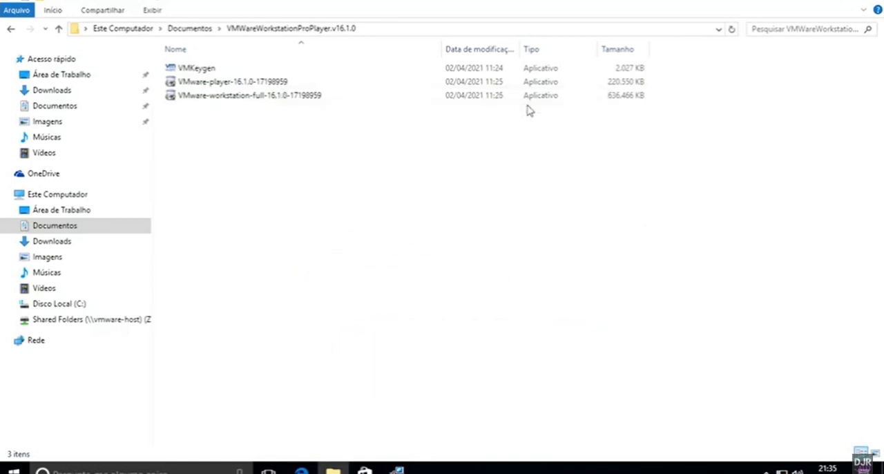
double_click(206, 70)
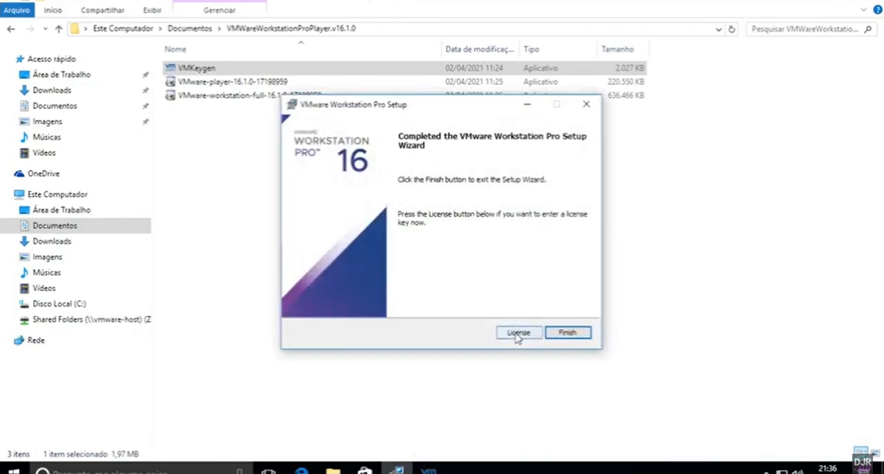
left_click(517, 337)
left_click(392, 186)
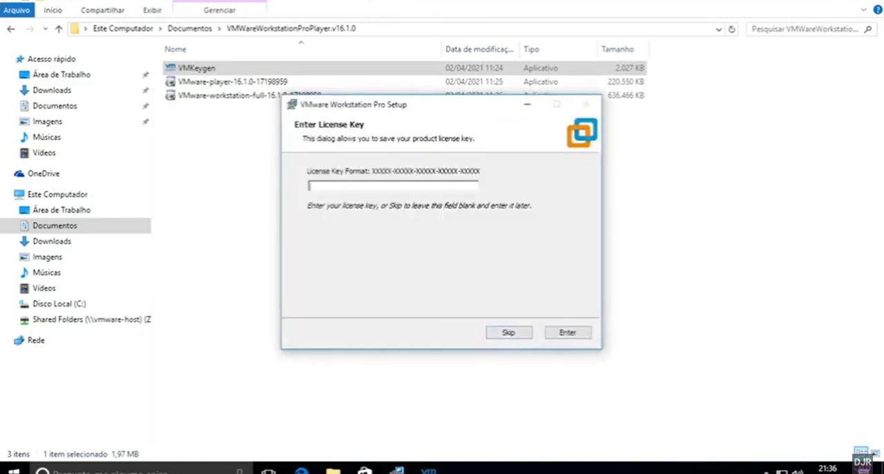
key("ctrl+v")
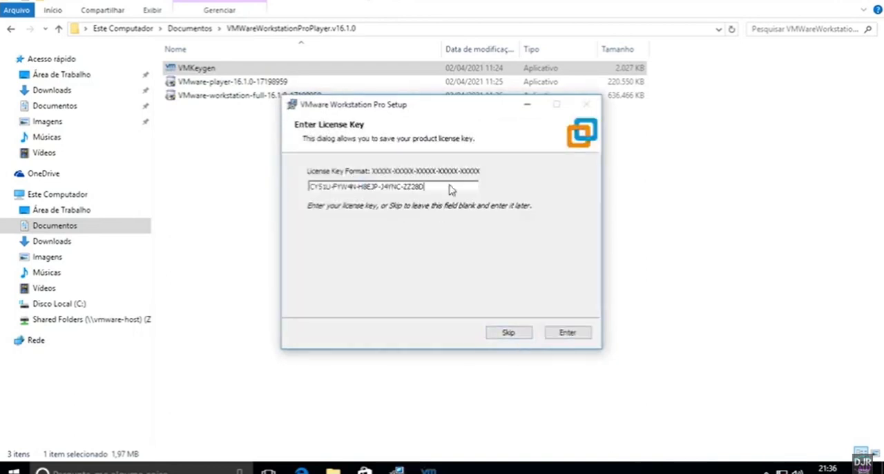
left_click(567, 332)
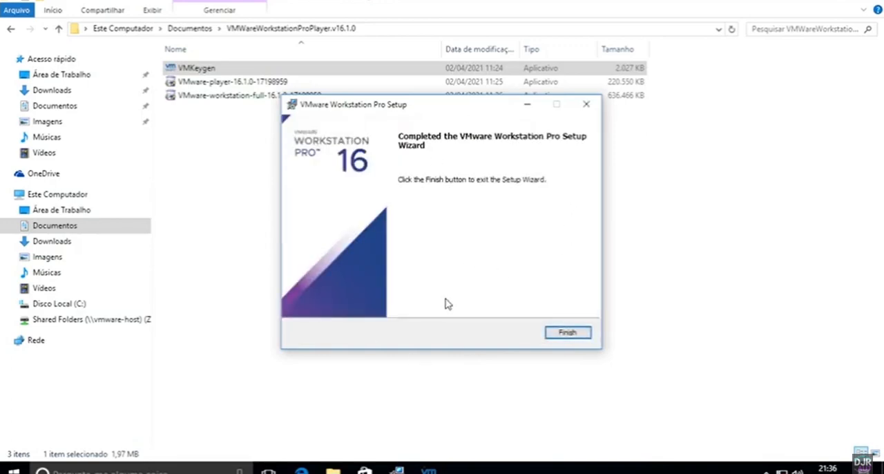
left_click(564, 333)
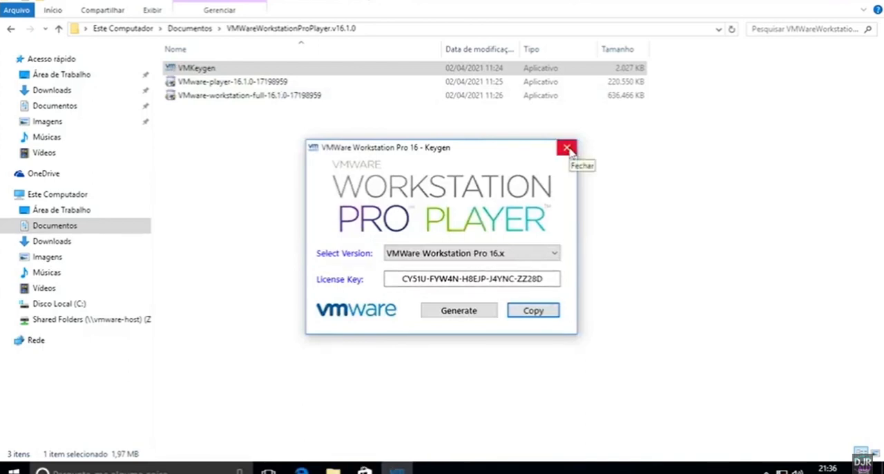
left_click(567, 149)
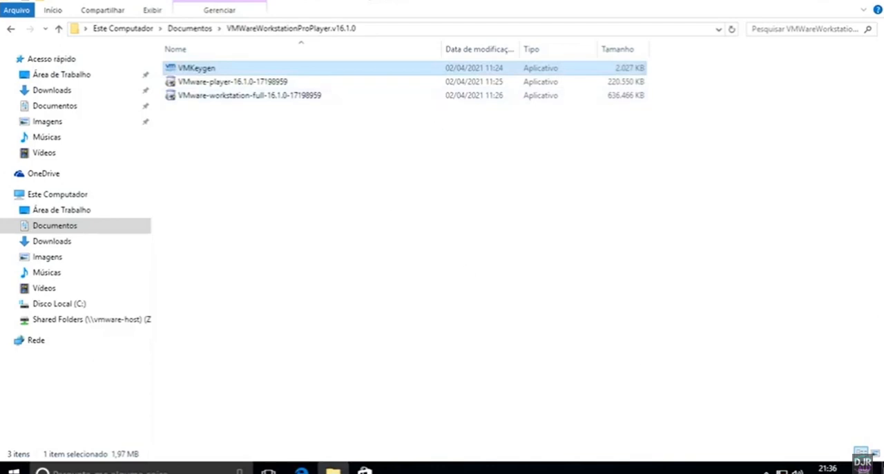
Step: Launch VMware Workstation from the desktop and maximize its window
left_click(882, 469)
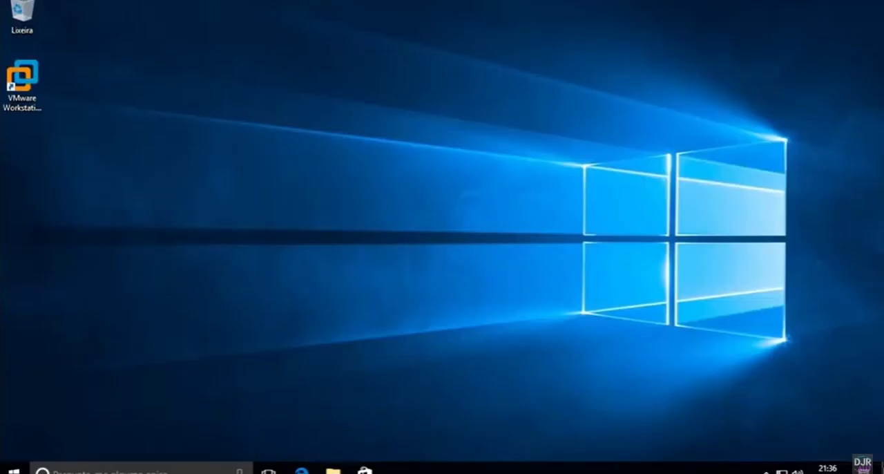
double_click(31, 86)
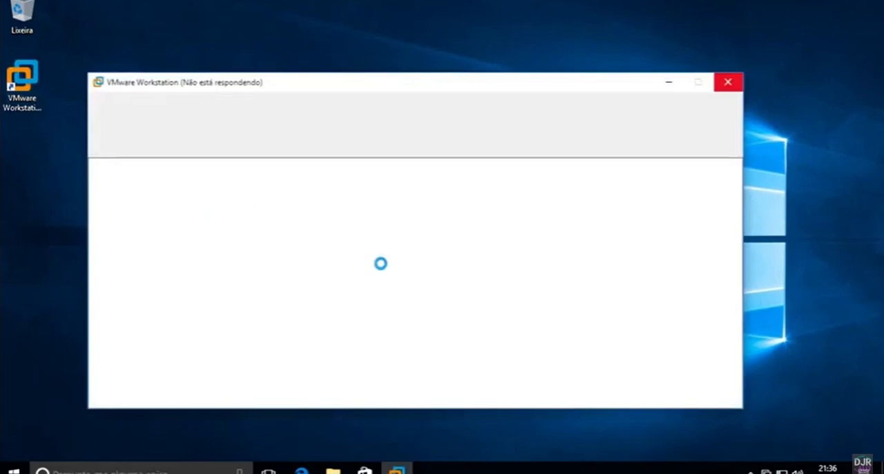
left_click(698, 84)
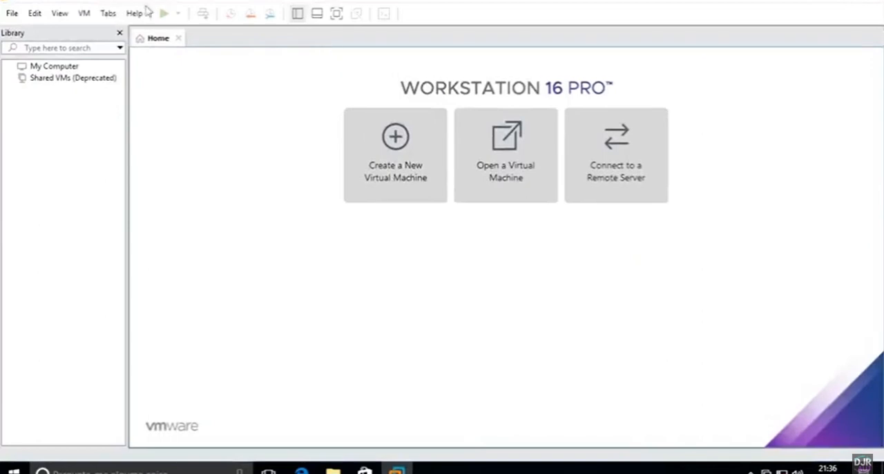
Step: Check the product version and license information of VMware Workstation
left_click(136, 14)
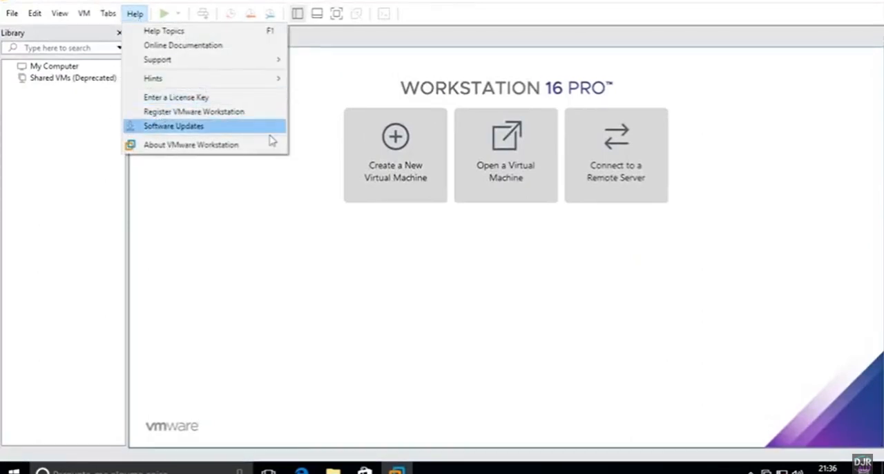
left_click(207, 145)
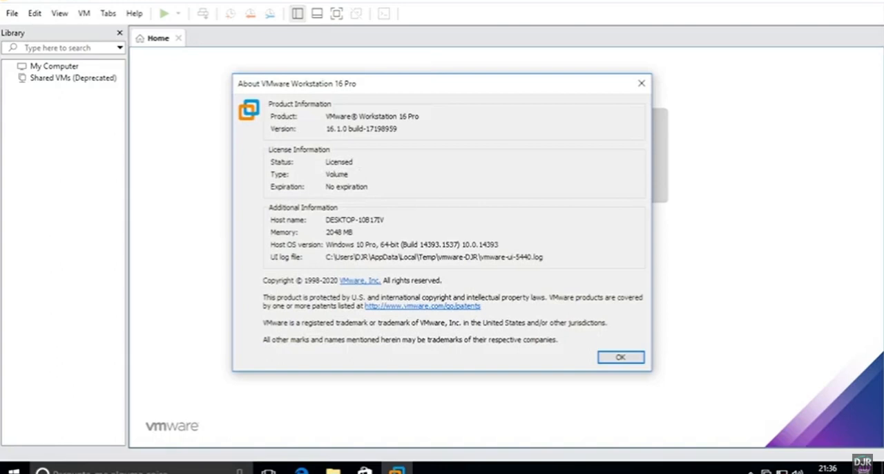
left_click(620, 357)
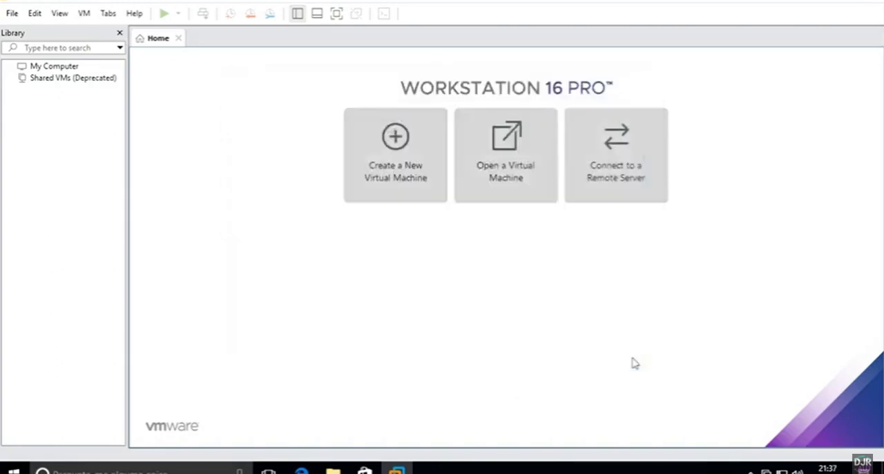
Step: Close VMware Workstation and minimize the full-screen virtual machine
left_click(874, 2)
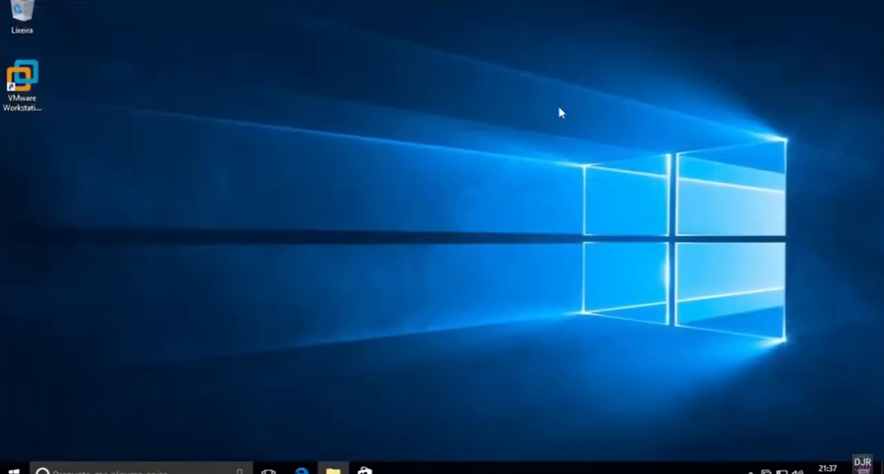
mouse_move(653, 3)
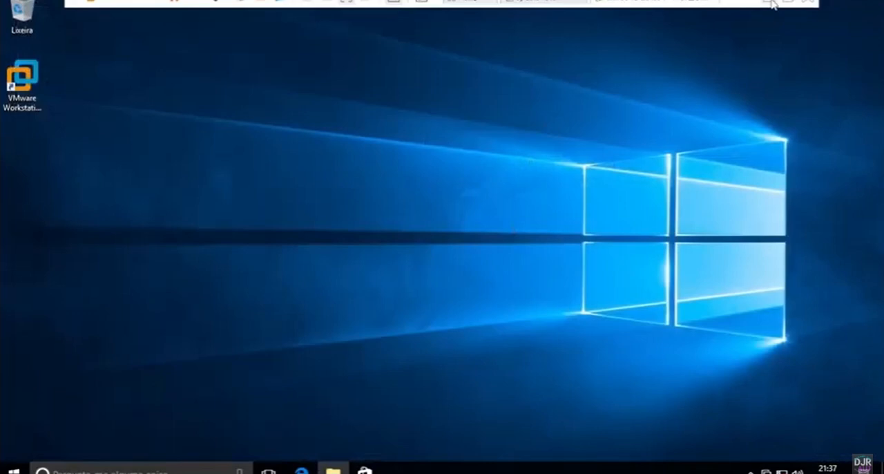
left_click(772, 3)
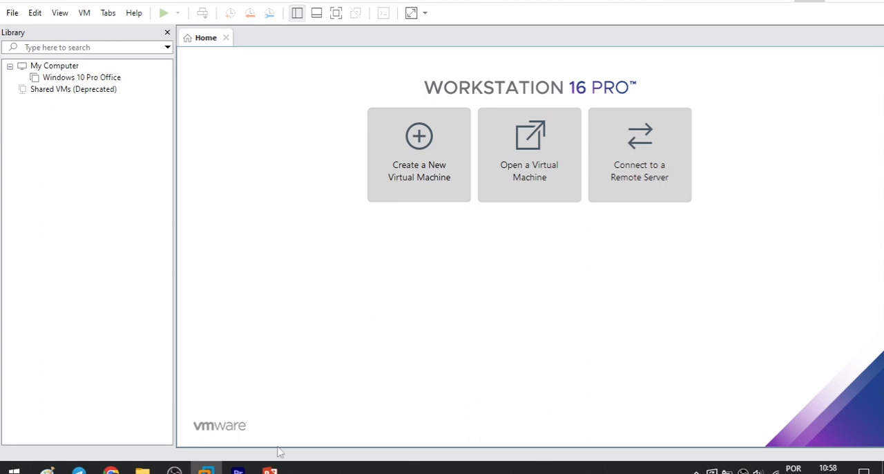
Step: Switch to File Explorer and check the size and contents properties of the VM Win10 S7 SP2 WinCC SP5 folder
left_click(143, 470)
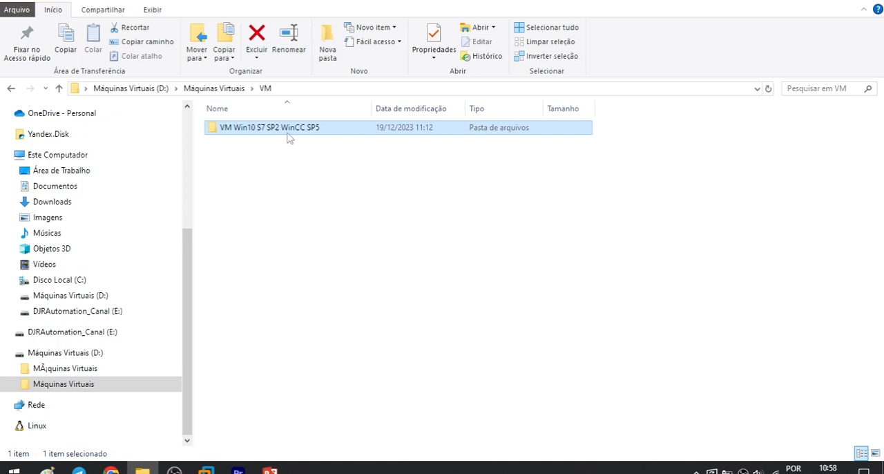
mouse_move(285, 133)
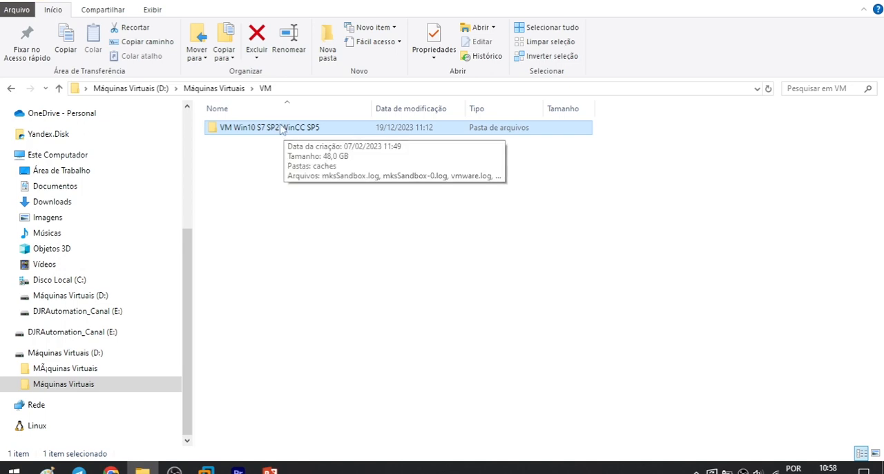
right_click(281, 130)
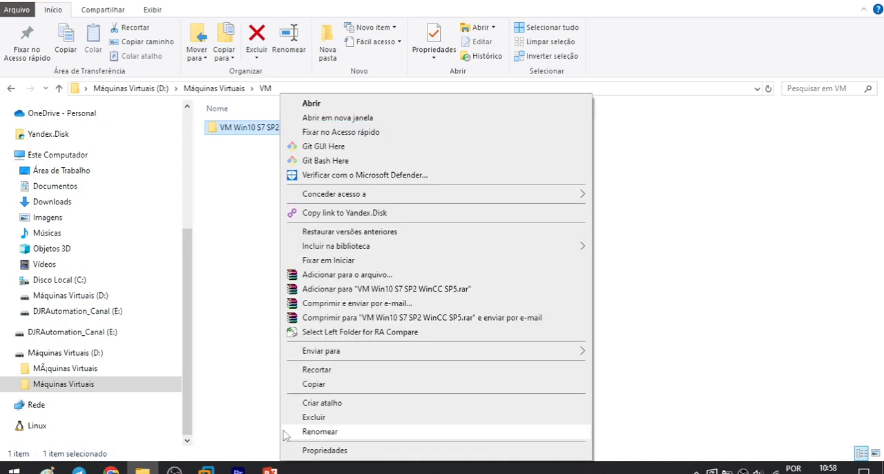
left_click(227, 293)
left_click(269, 132)
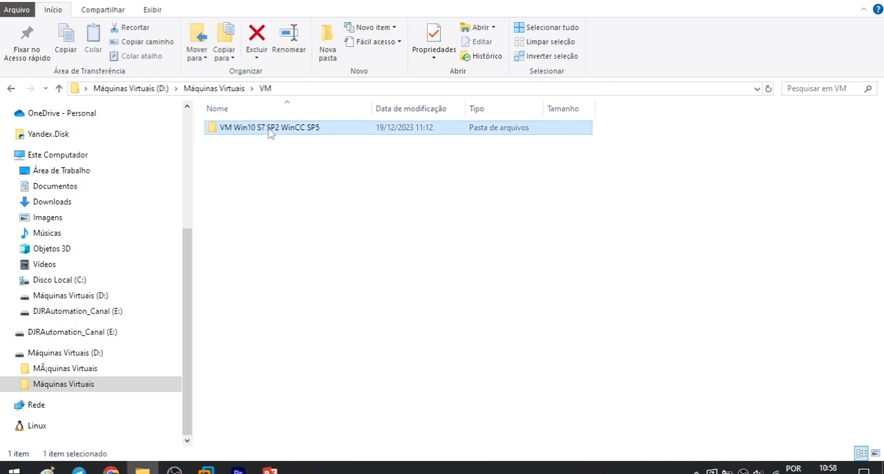
right_click(269, 132)
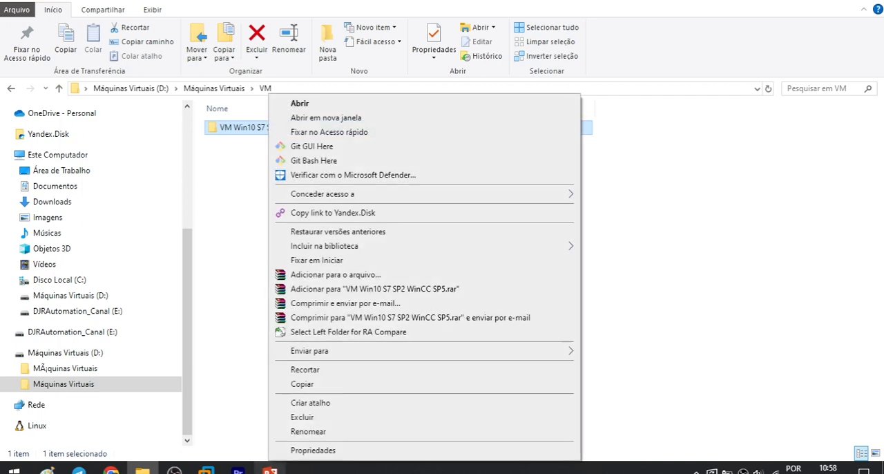
left_click(310, 450)
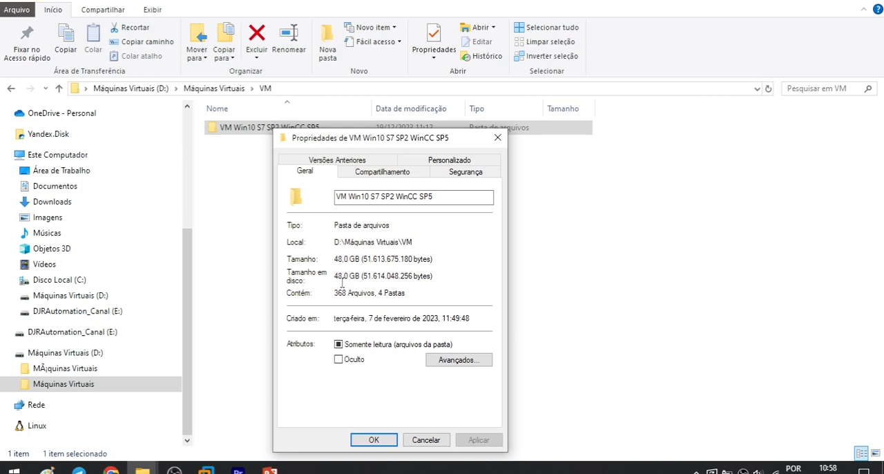
key("Escape")
Step: Browse the virtual machine files inside the VM Win10 S7 SP2 WinCC SP5 folder and return to the VM folder
double_click(248, 131)
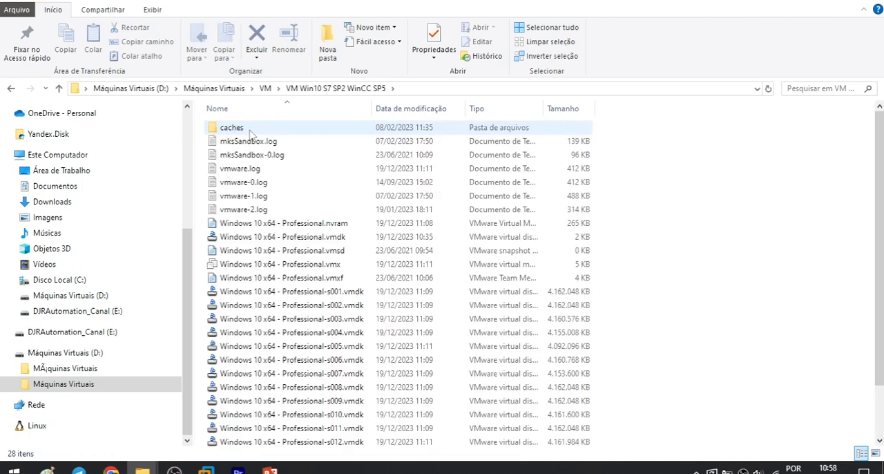
left_click_drag(879, 156, 882, 103)
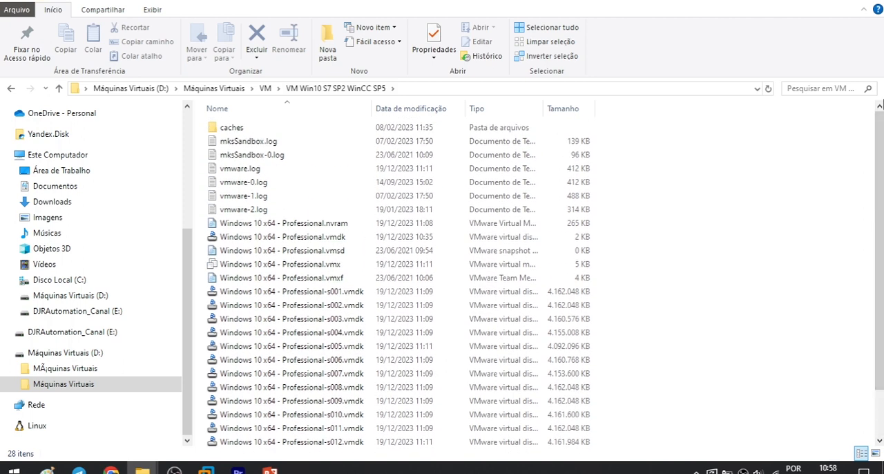
left_click(265, 88)
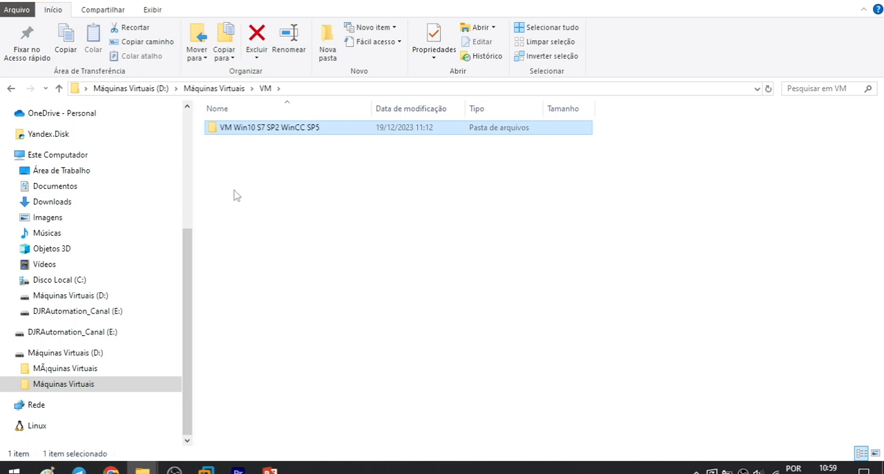
Step: Compress the VM Win10 S7 SP2 WinCC SP5 folder into a RAR archive split into 1.500 MB volumes
right_click(274, 133)
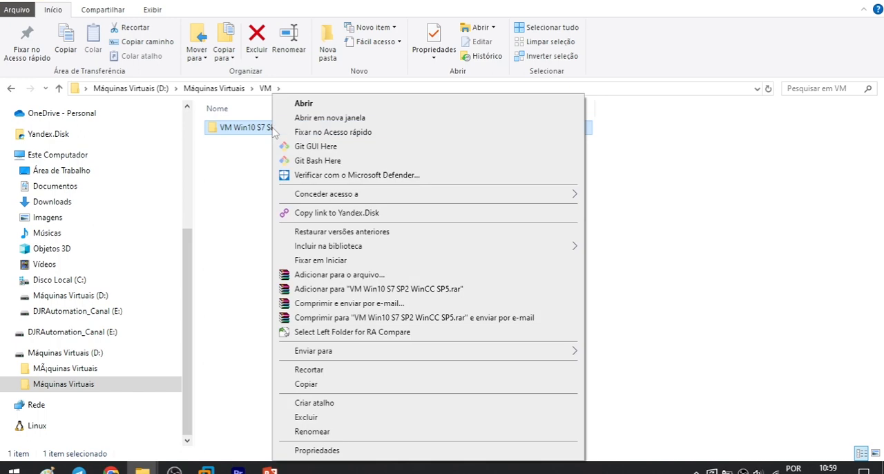
left_click(357, 276)
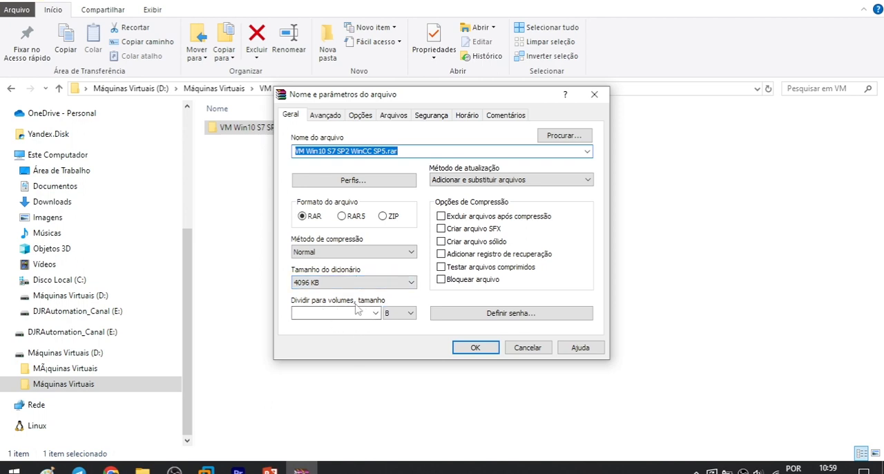
left_click(376, 313)
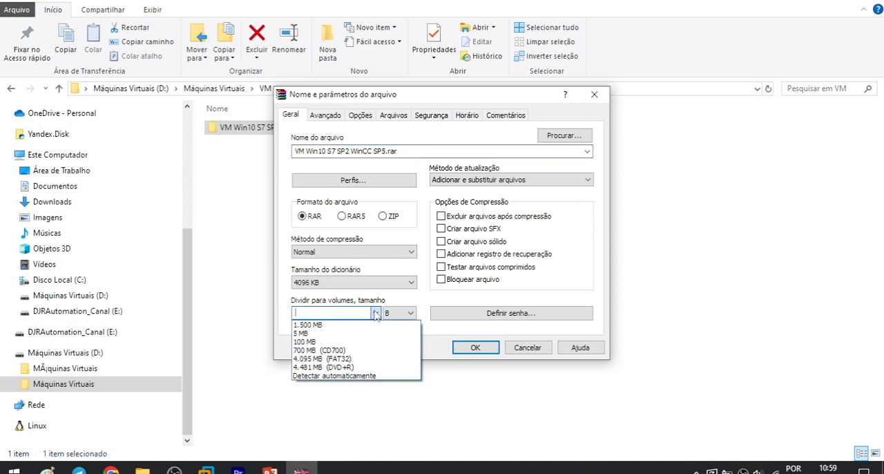
left_click(321, 326)
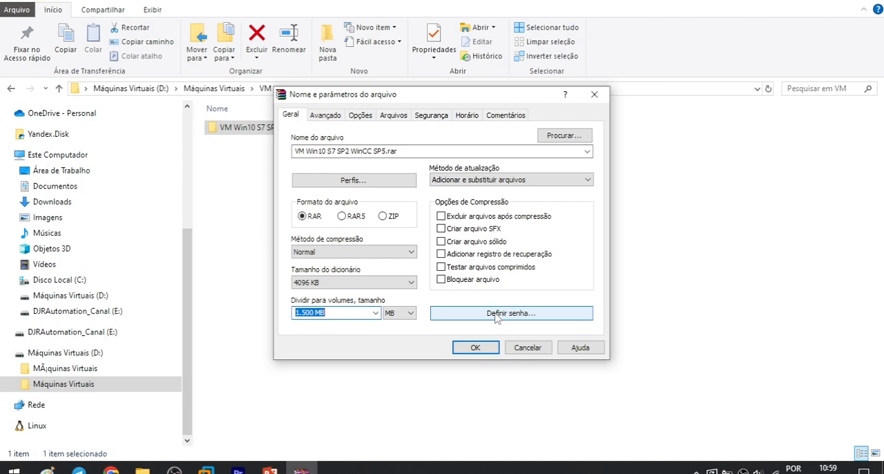
left_click(473, 344)
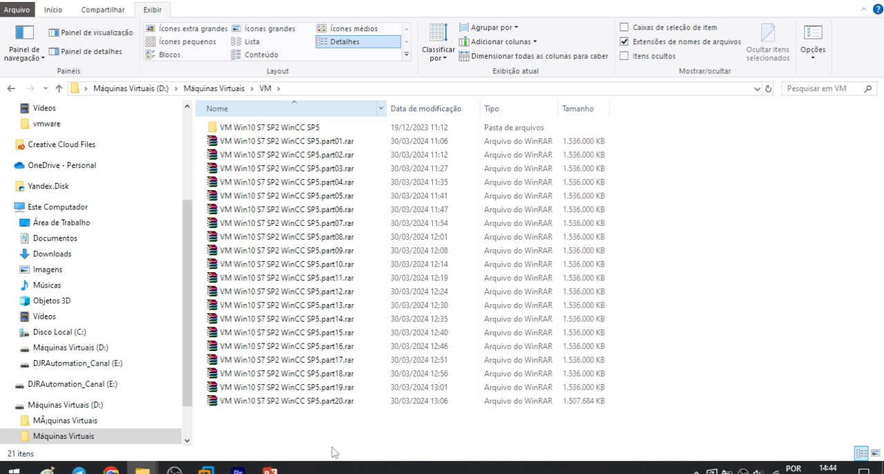
Step: Compare the sizes of the first and last RAR parts of the VM Win10 S7 SP2 WinCC SP5 archive
left_click(330, 400)
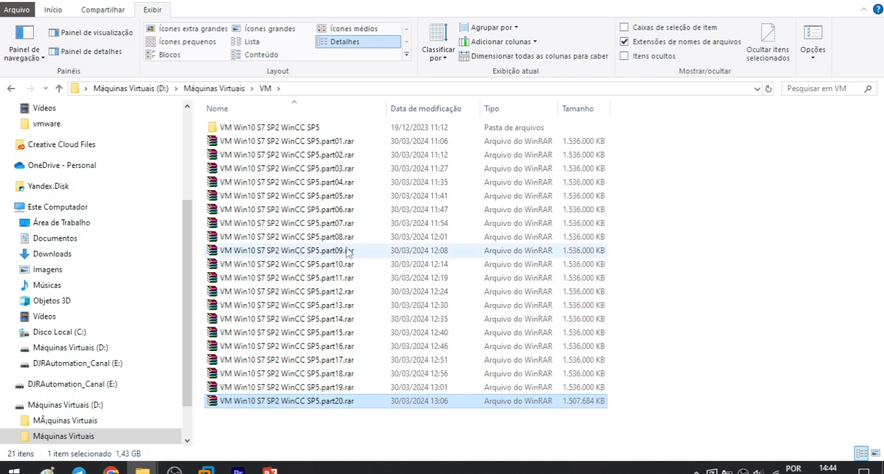
left_click(321, 143)
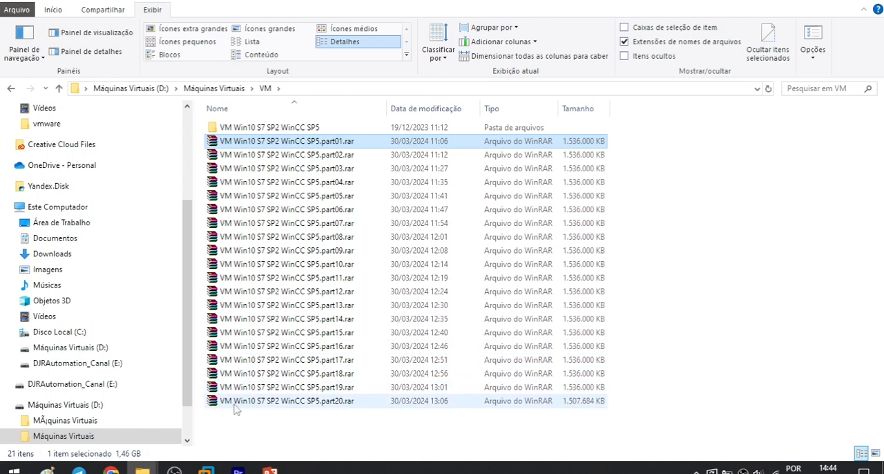
left_click(295, 388)
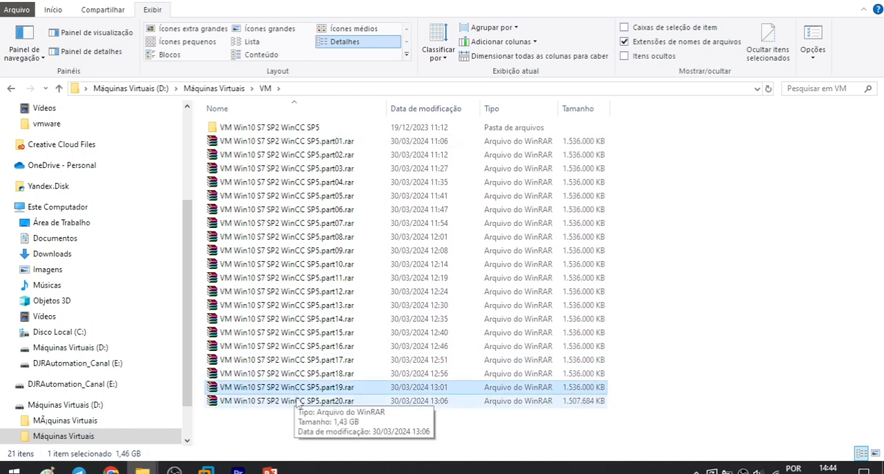
left_click(297, 401)
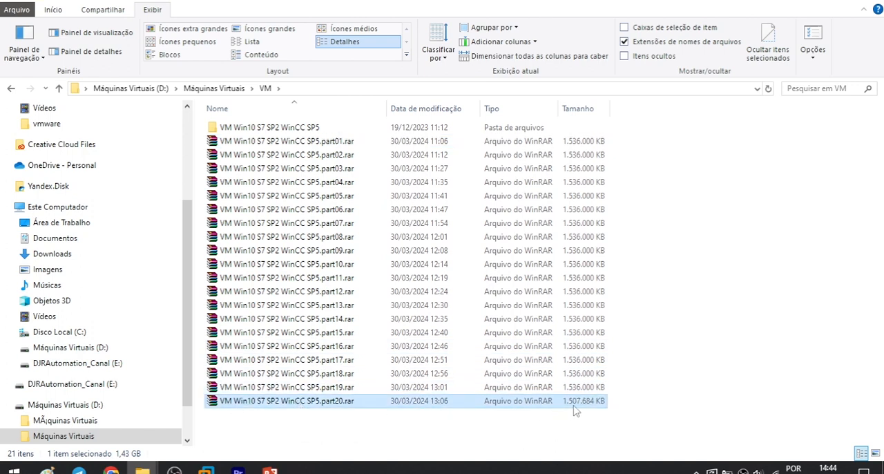
left_click(330, 143)
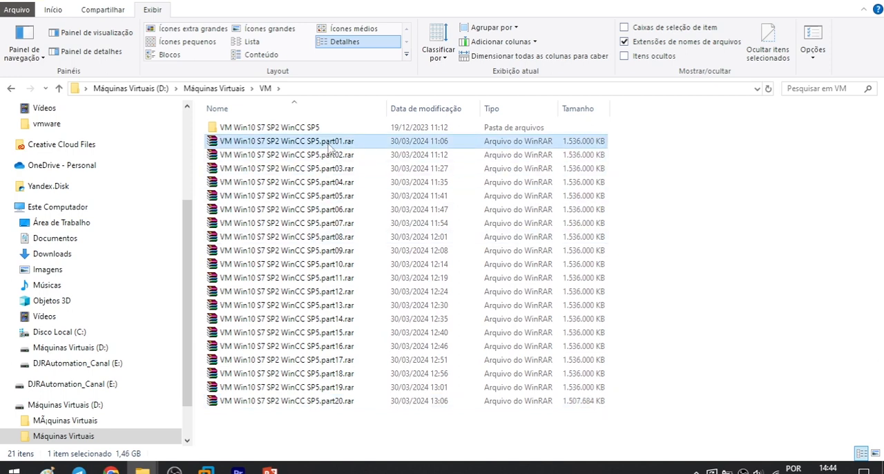
Step: Switch to Telegram and look through the archive parts shared in the VM S7 SP2 WinCC SP5 Windows 10 chat
left_click(79, 471)
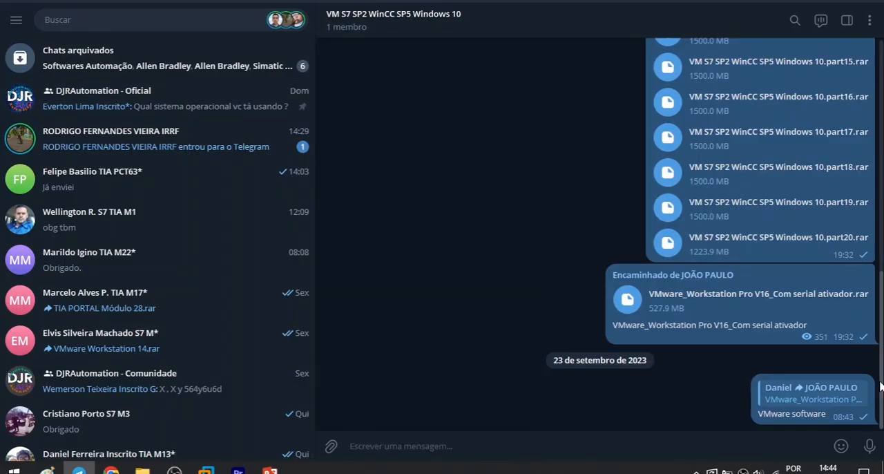
scroll(569, 298, "up", 1)
scroll(832, 358, "up", 1)
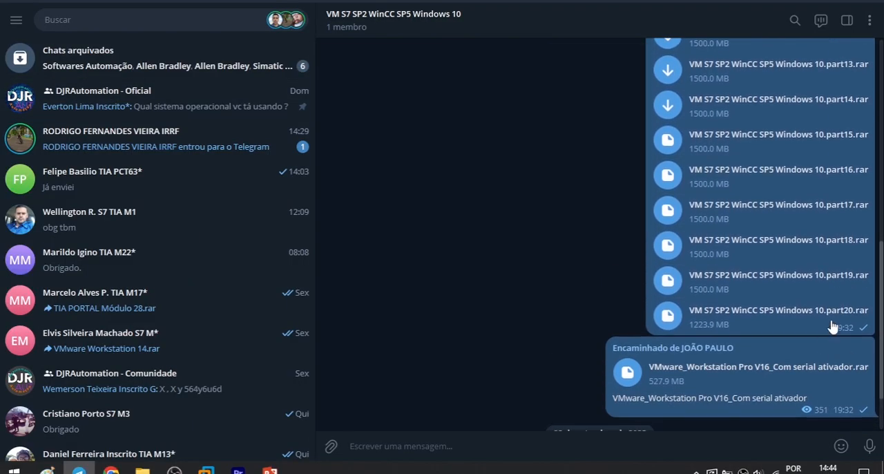
scroll(614, 242, "up", 15)
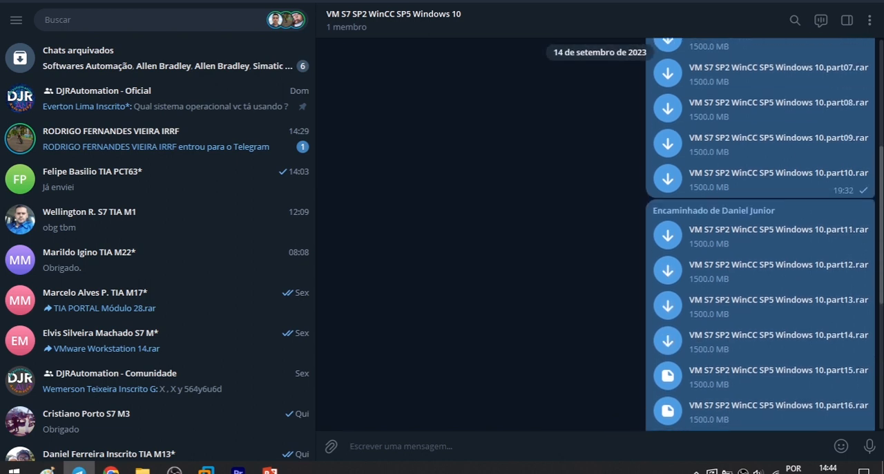
scroll(599, 235, "down", 8)
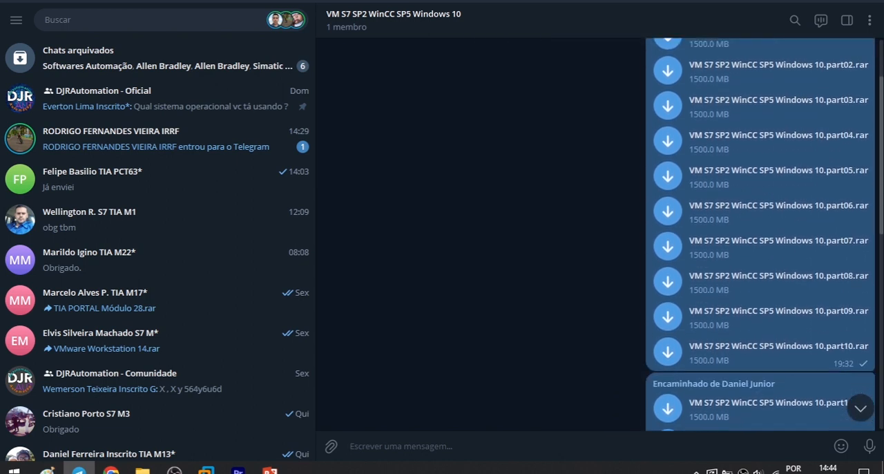
scroll(711, 235, "down", 3)
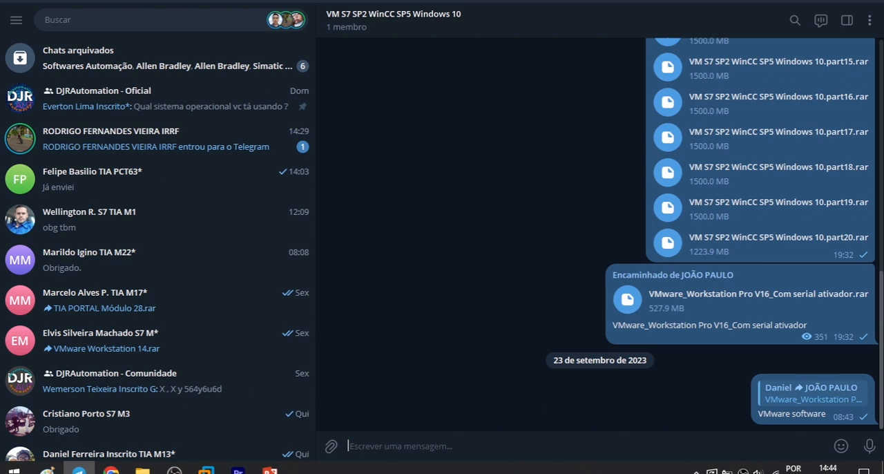
scroll(599, 235, "up", 1)
scroll(611, 234, "up", 5)
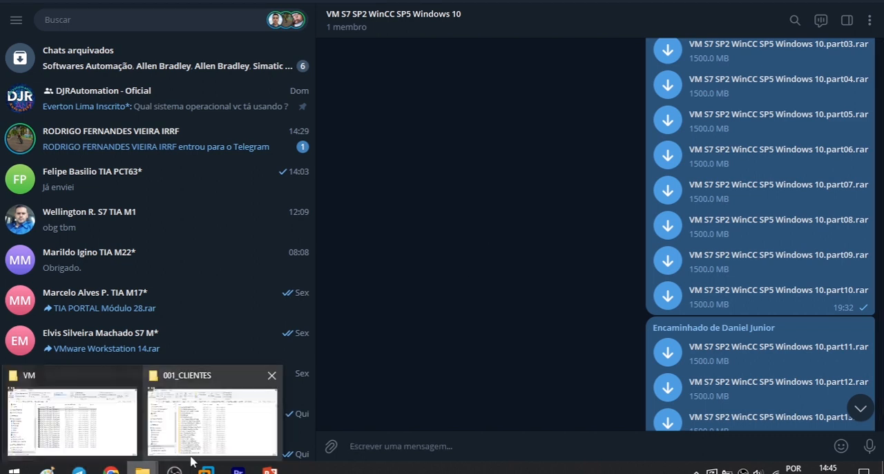
Step: Switch back to the VM folder in File Explorer and check the original VM Win10 S7 SP2 WinCC SP5 folder's contents
left_click(83, 417)
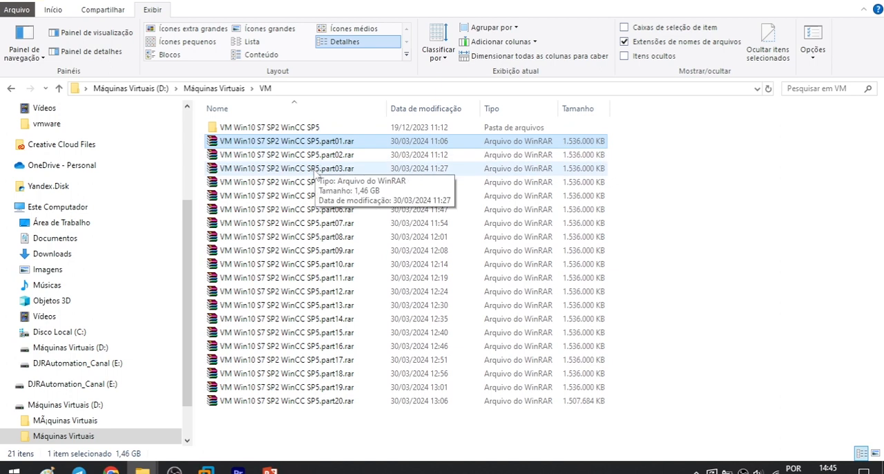
double_click(274, 129)
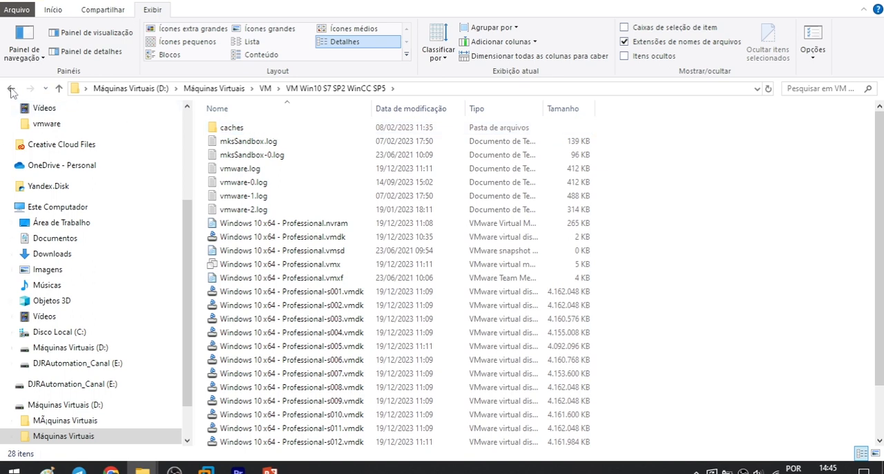
left_click(11, 89)
Step: Review the WinRAR extraction options for VM Win10 S7 SP2 WinCC SP5.part01.rar without extracting the archive
left_click(308, 142)
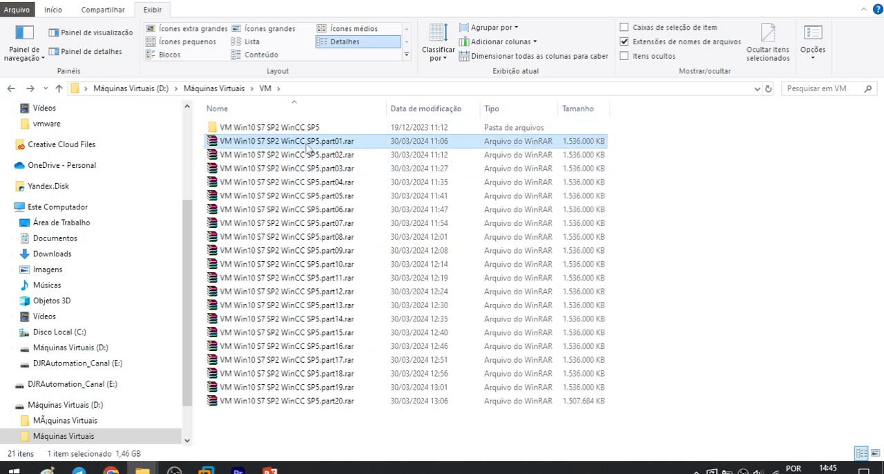
right_click(308, 143)
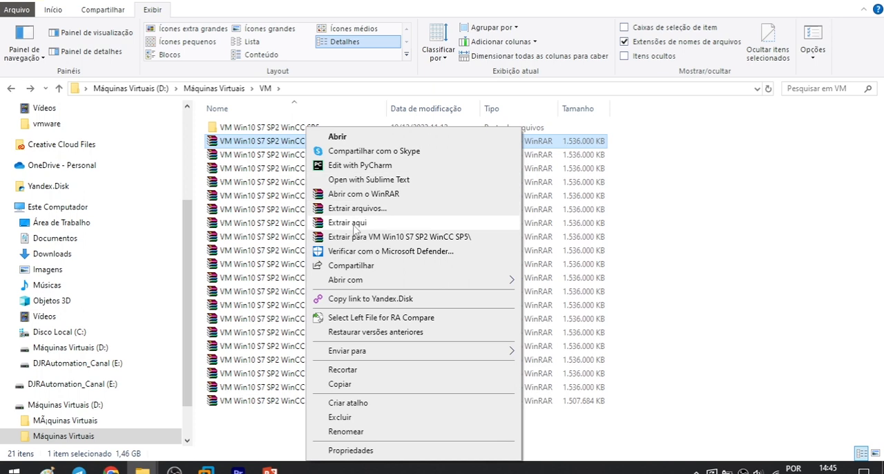
left_click(252, 132)
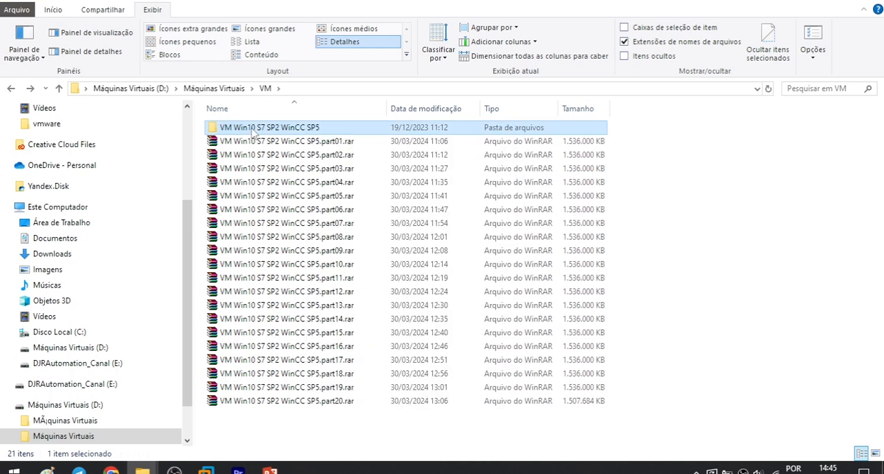
left_click(274, 143)
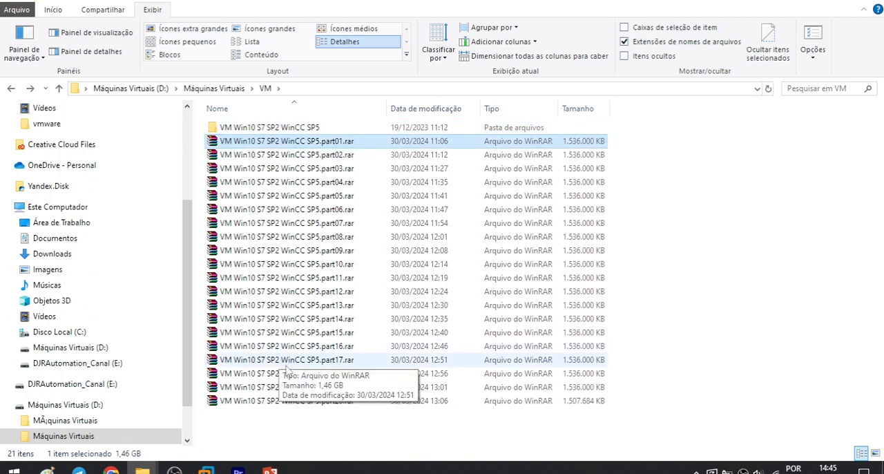
left_click(574, 172)
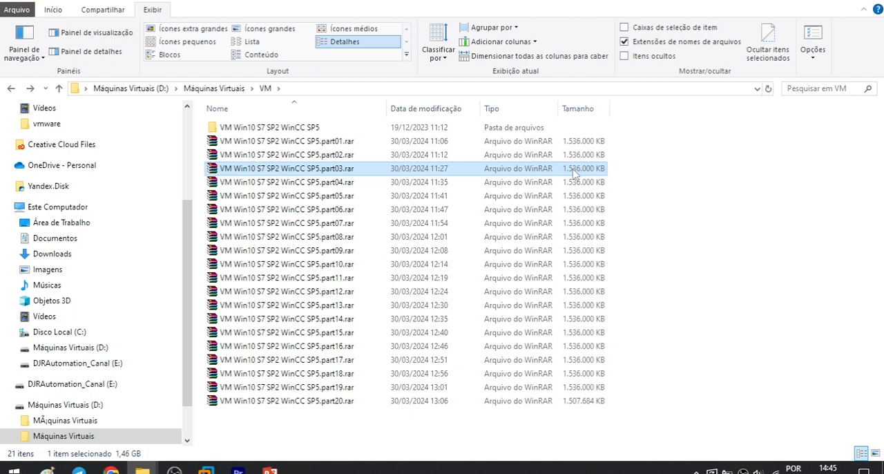
left_click(252, 143)
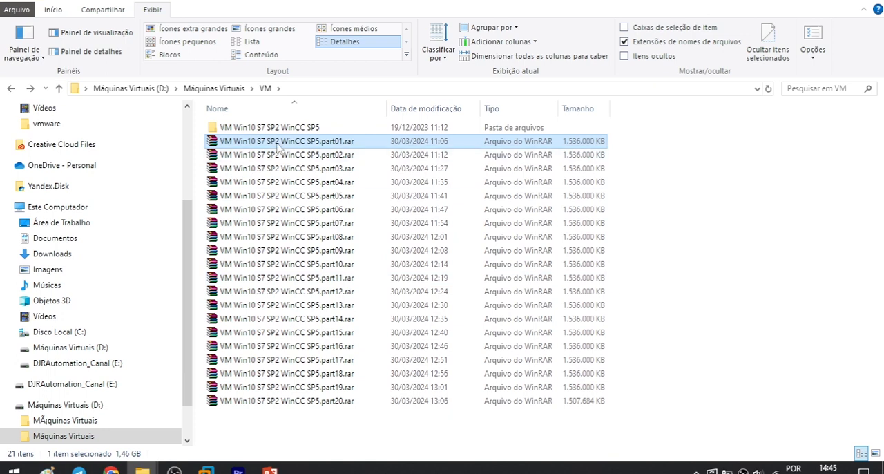
right_click(276, 143)
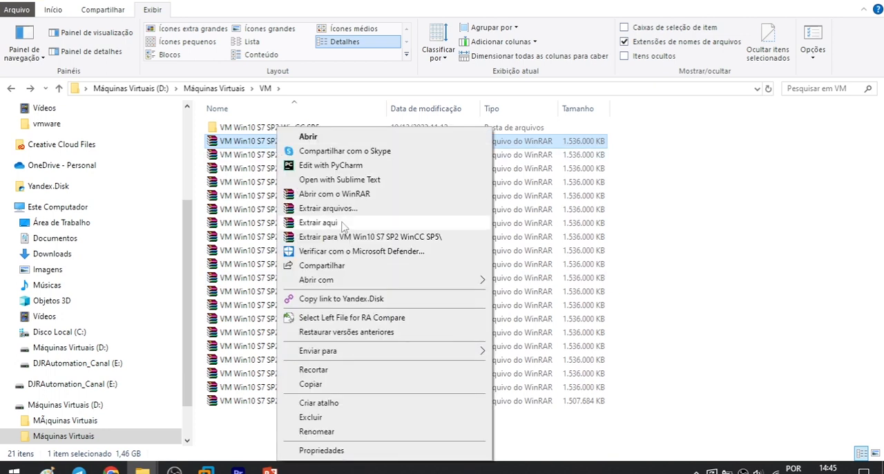
left_click(243, 158)
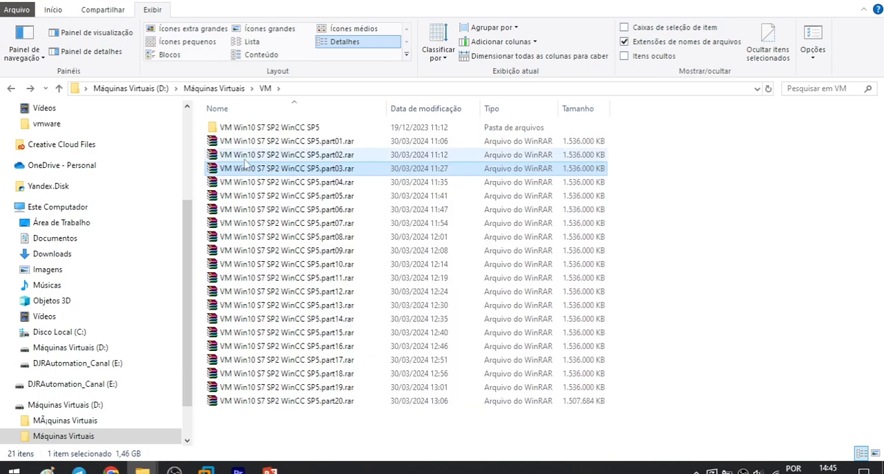
left_click(254, 146)
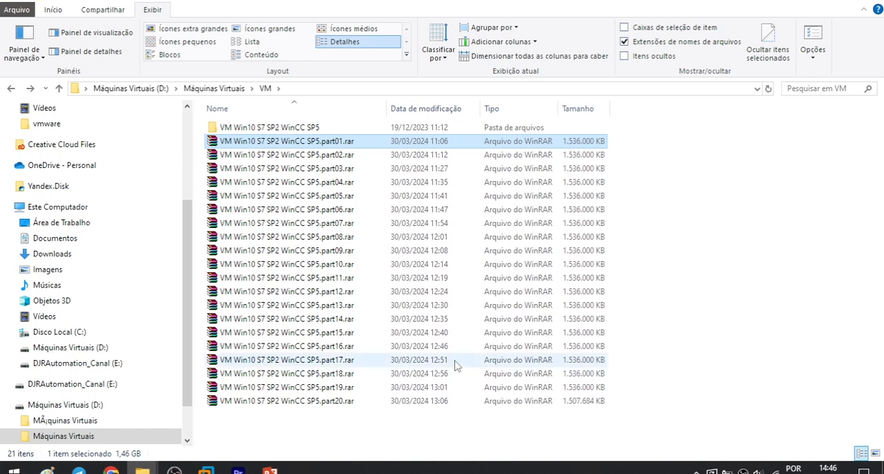
Step: Compare the file sizes of archive parts 16 to 20 in the VM folder
left_click(588, 388)
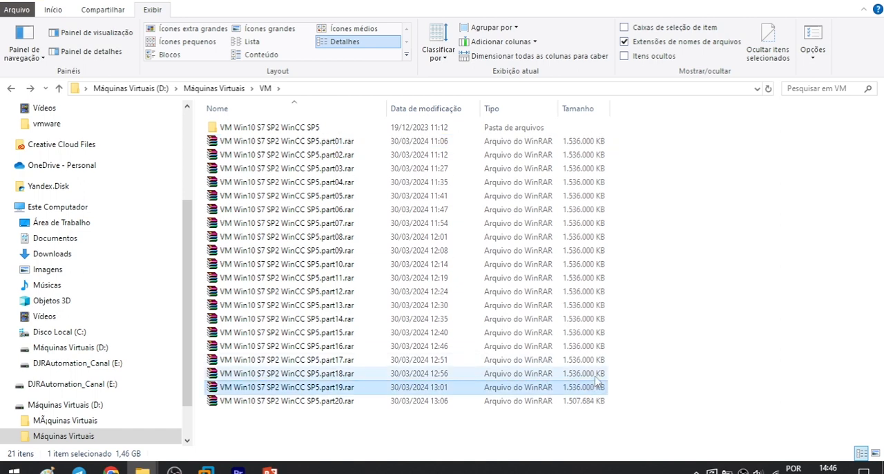
left_click(588, 373)
left_click(589, 359)
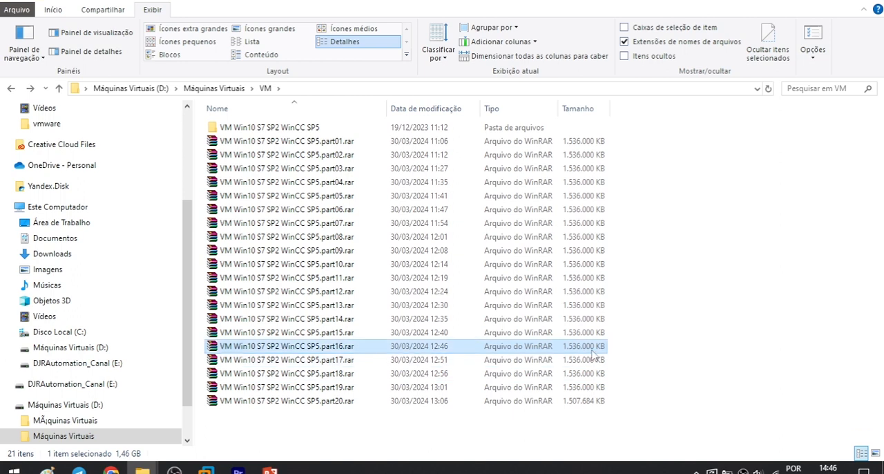
left_click(583, 401)
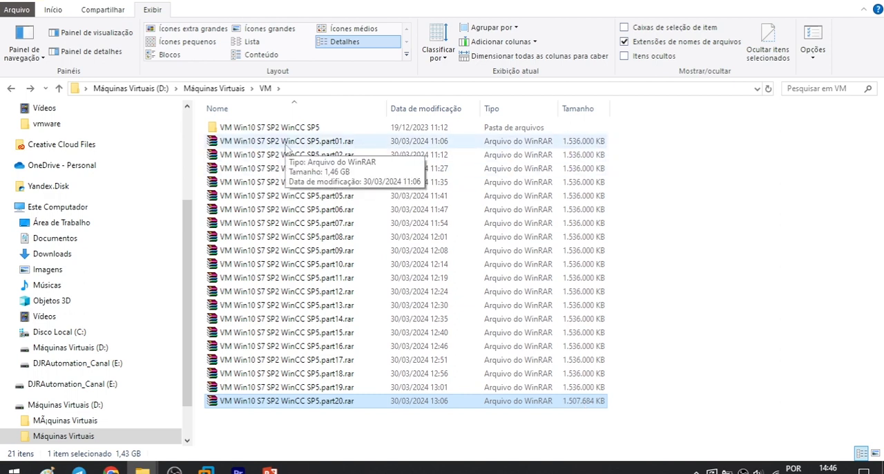
Step: Locate Windows 10 x64 - Professional.vmx in the VM Win10 S7 SP2 WinCC SP5 folder and switch to VMware Workstation
double_click(257, 128)
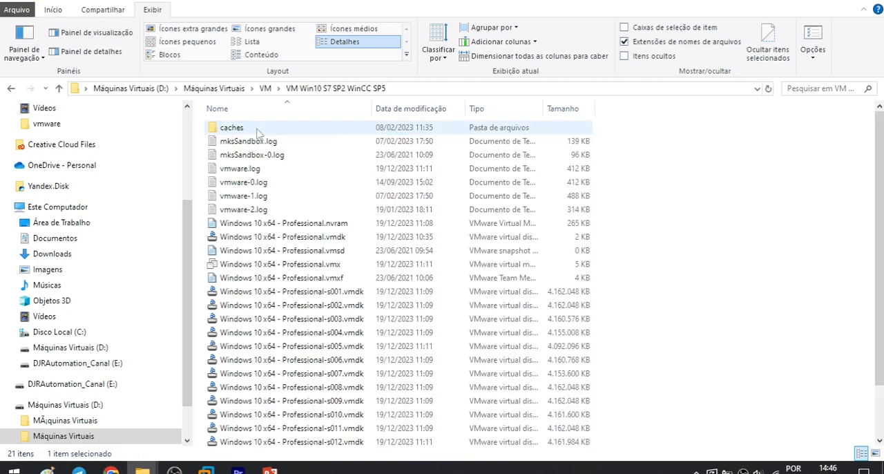
scroll(393, 280, "down", 2)
scroll(393, 281, "up", 2)
left_click_drag(883, 204, 879, 344)
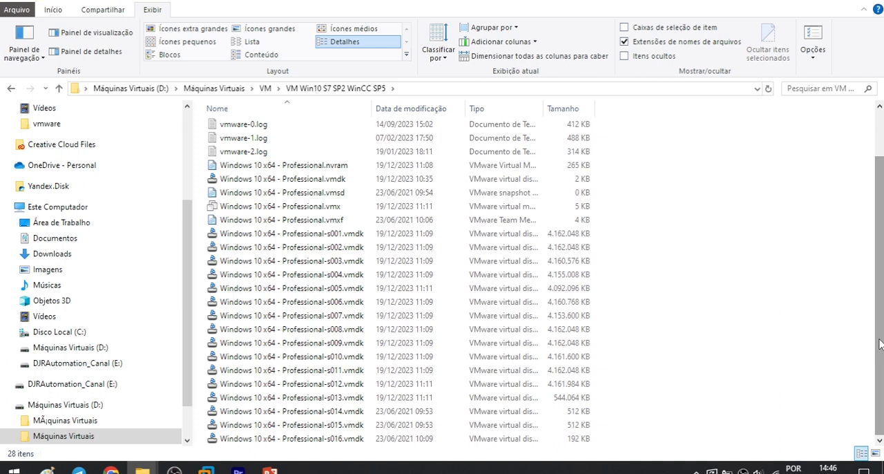
scroll(879, 343, "up", 2)
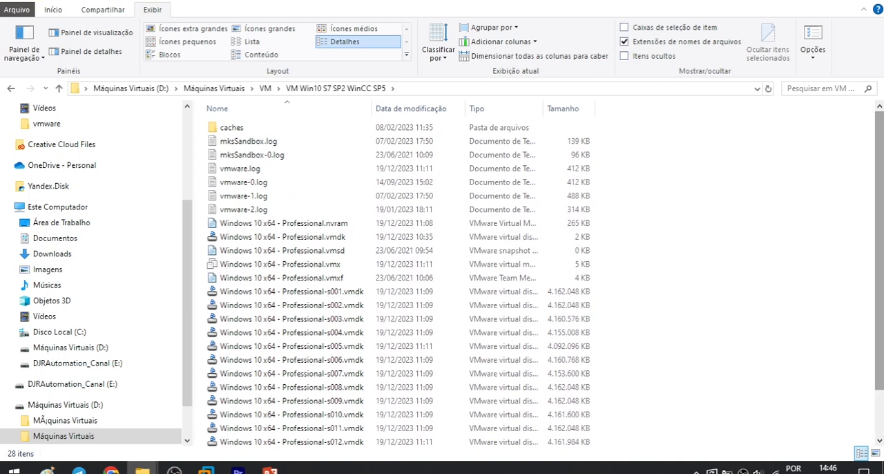
left_click(321, 270)
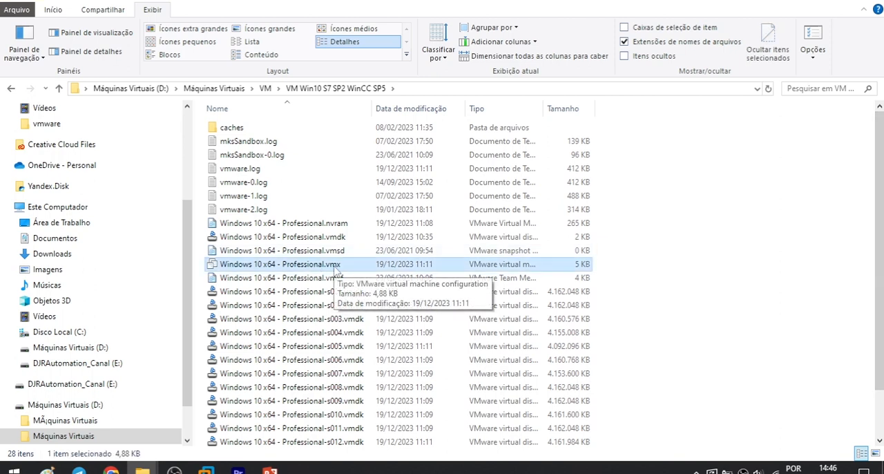
double_click(322, 263)
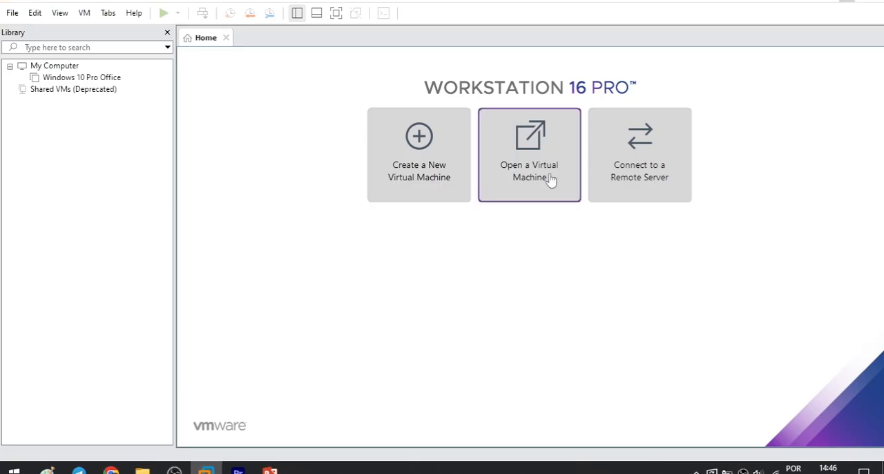
Step: Open the virtual machine Windows 10 x64 - Professional.vmx from the VM Win10 S7 SP2 WinCC SP5 folder in Máquinas Virtuais\VM
left_click(551, 179)
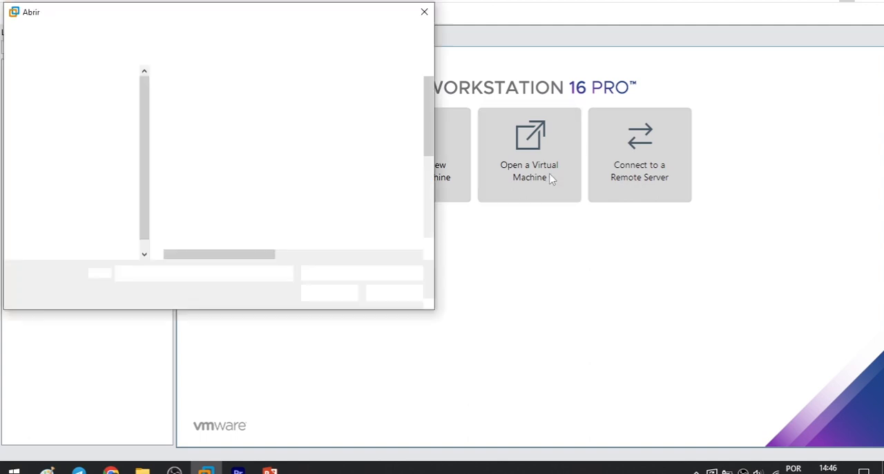
scroll(83, 228, "down", 5)
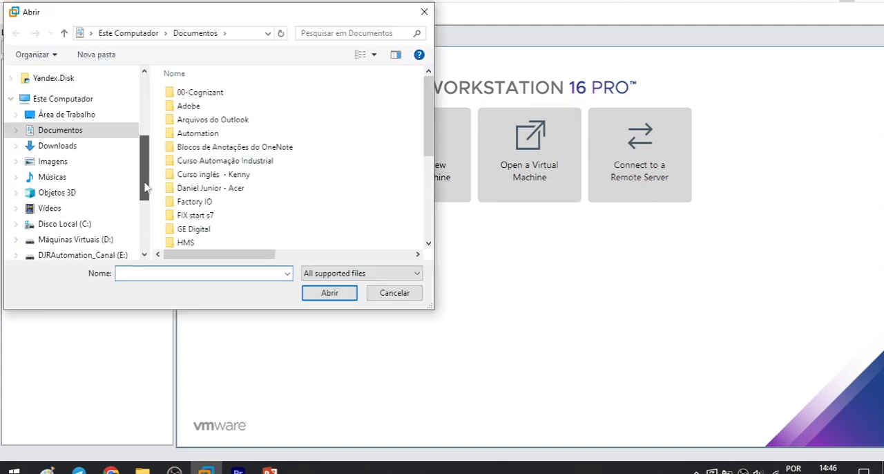
left_click(49, 197)
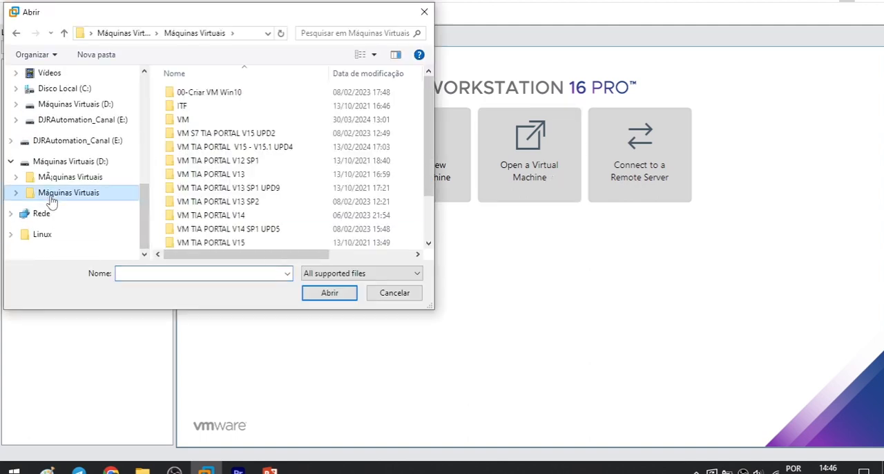
double_click(198, 119)
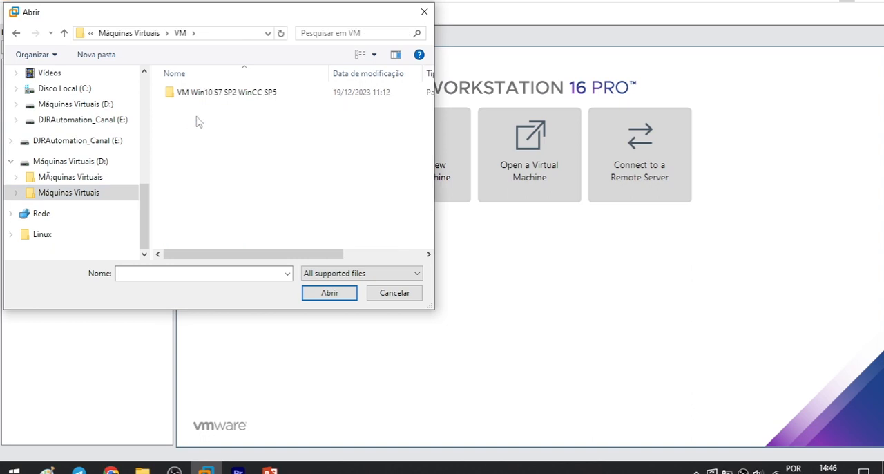
left_click(251, 98)
double_click(251, 98)
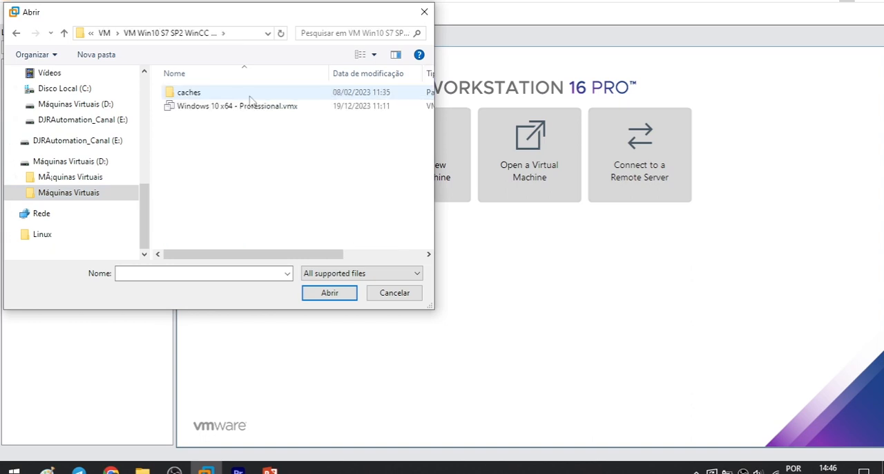
left_click(236, 108)
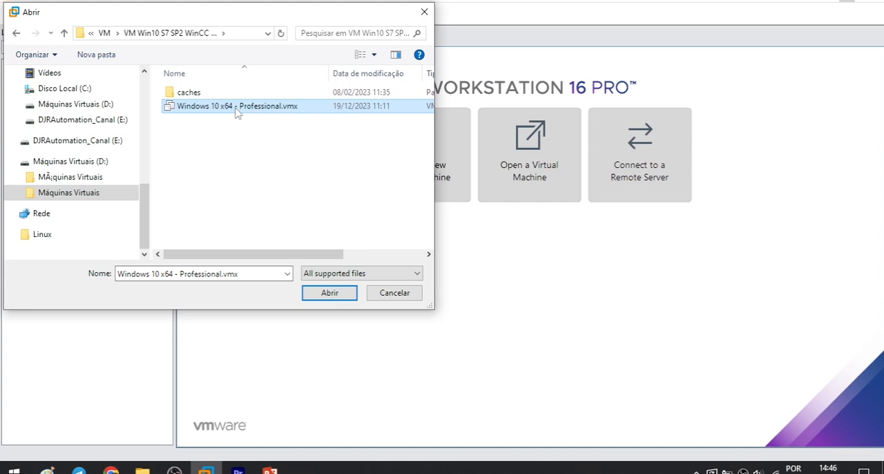
left_click(328, 292)
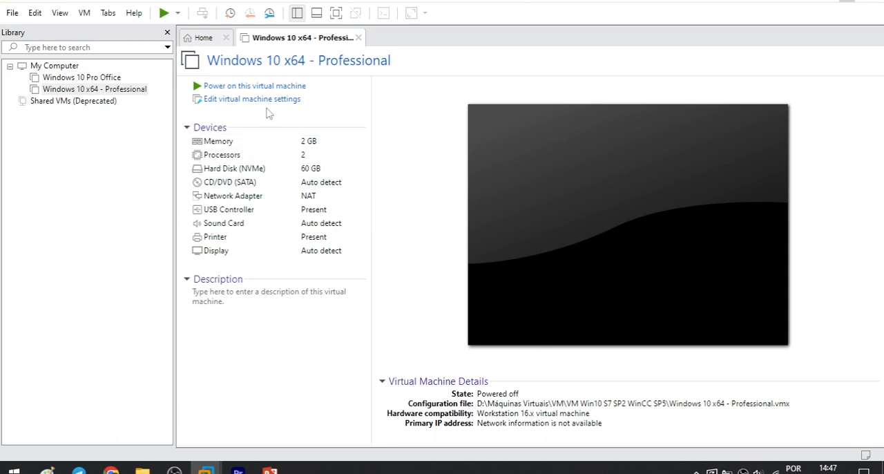
Step: Power on Windows 10 x64 - Professional, identifying it as copied and agreeing to connect virtual device sata0:1 at every power-on
left_click(250, 88)
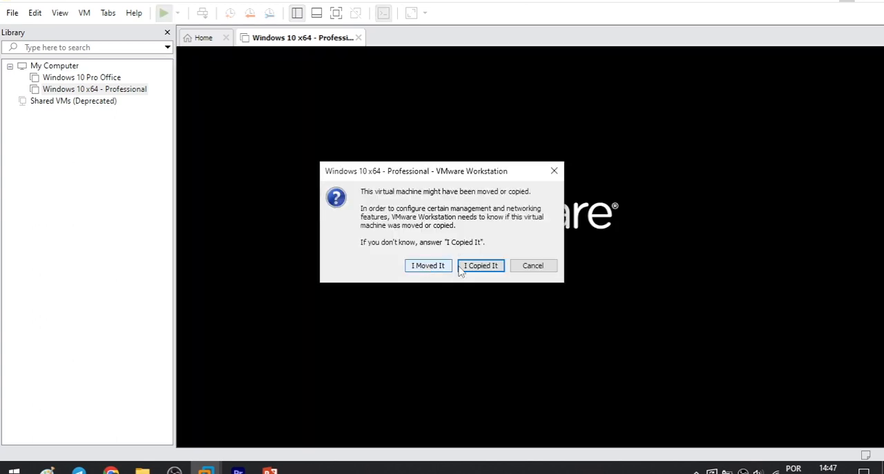
left_click(481, 269)
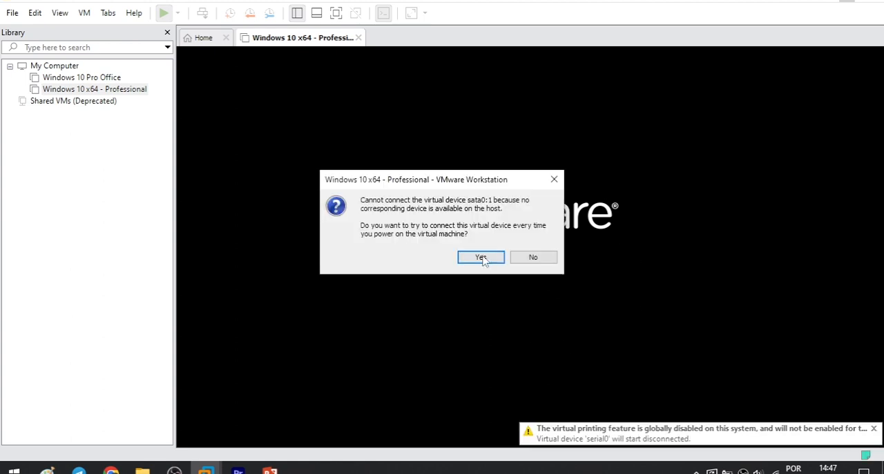
left_click(481, 260)
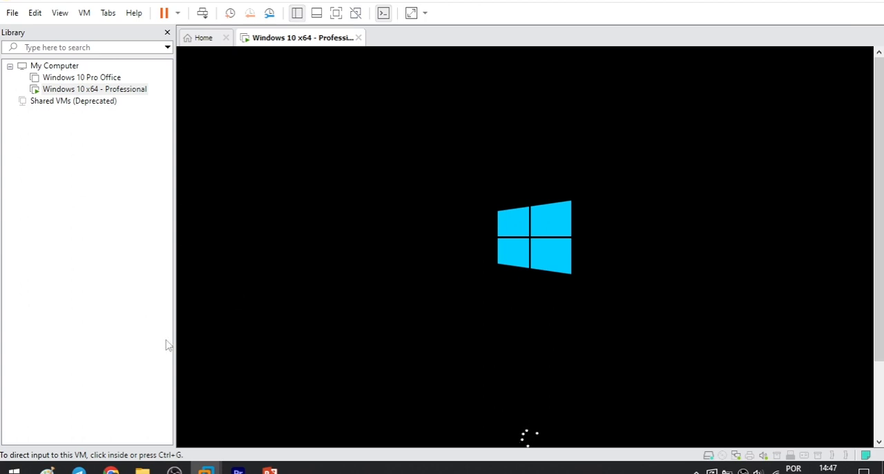
Step: Switch to File Explorer and compare the VM Win10 S7 SP2 WinCC SP5 folder with its part01.rar archive in the VM folder
mouse_move(142, 469)
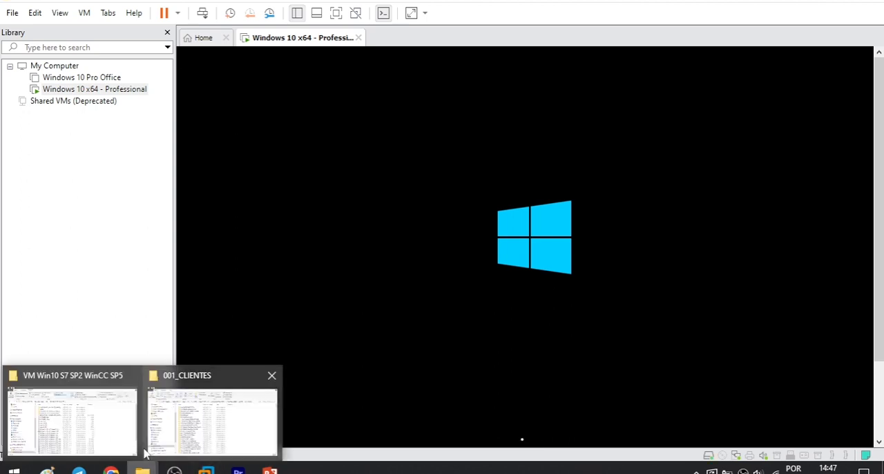
left_click(72, 414)
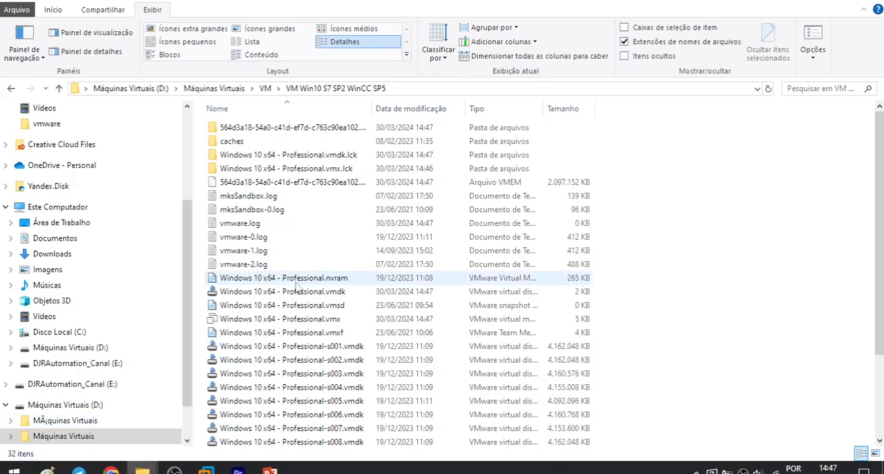
left_click(266, 89)
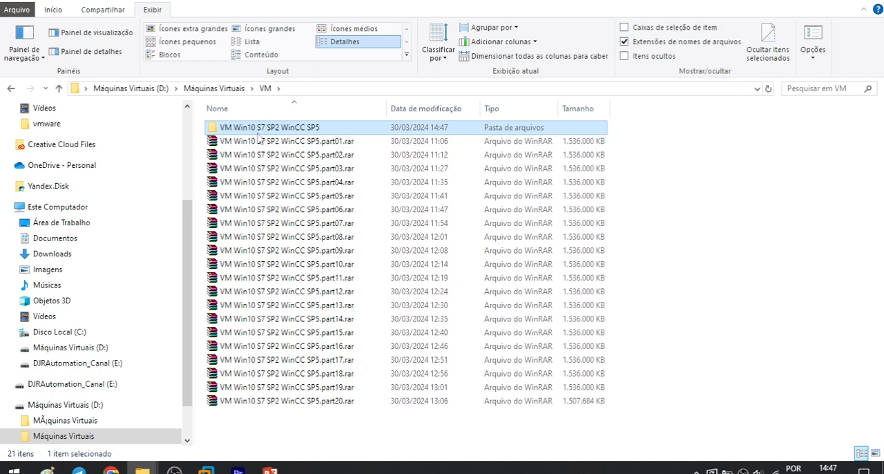
left_click(261, 142)
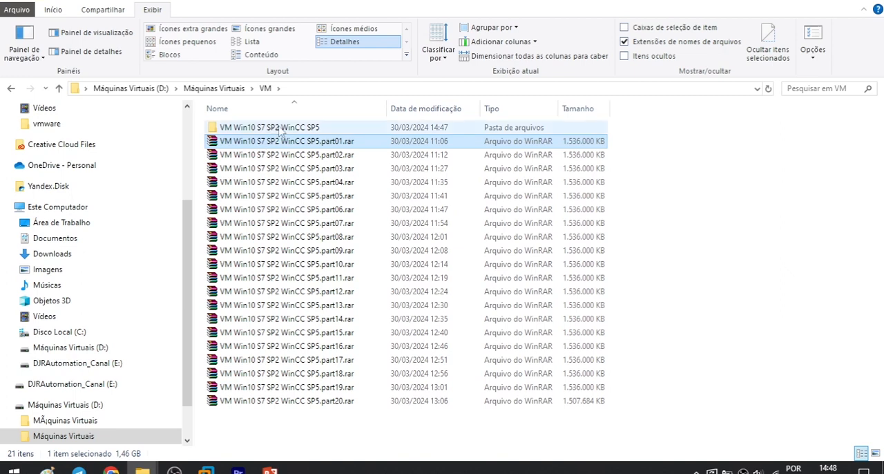
left_click(279, 128)
left_click(249, 145)
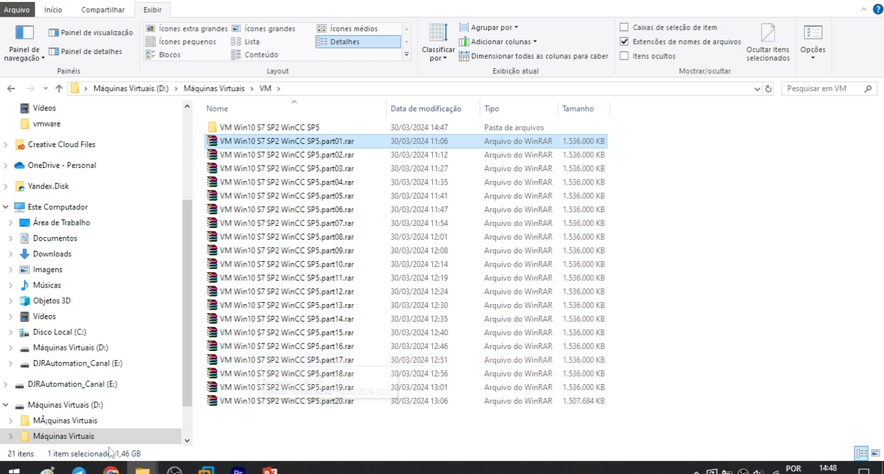
Step: Check the archive parts in the Telegram chat, and view the downloaded files in File Explorer's Downloads\Telegram Desktop folder
left_click(79, 471)
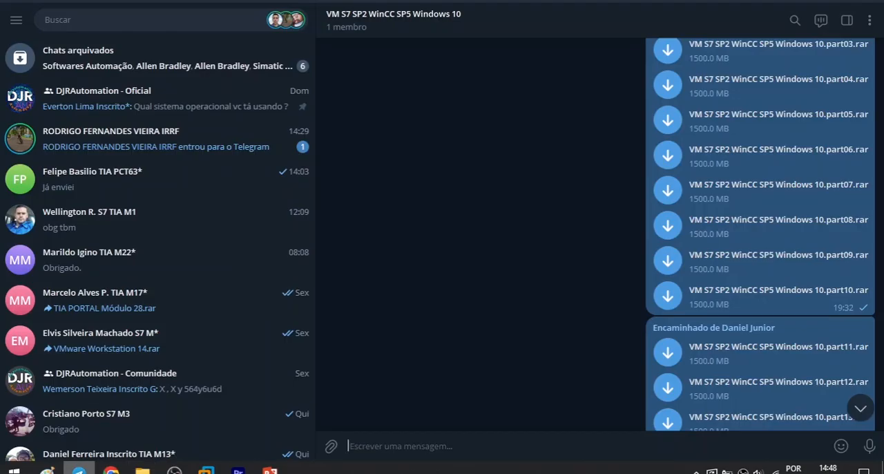
left_click(79, 471)
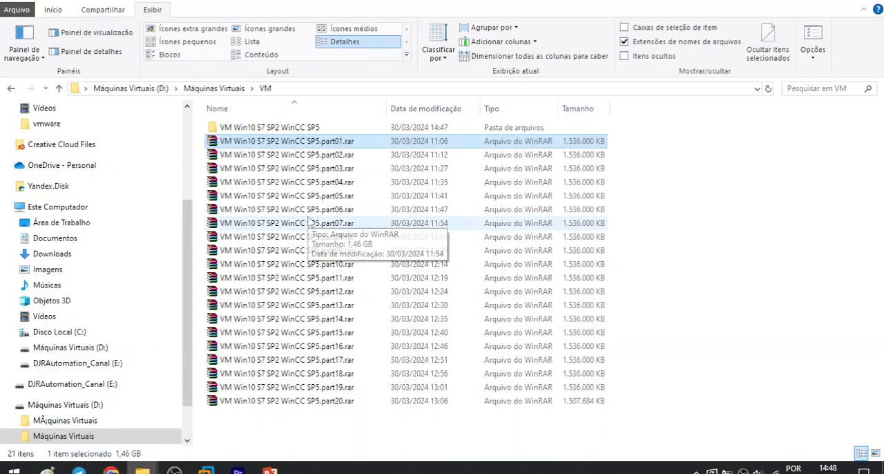
scroll(187, 276, "up", 3)
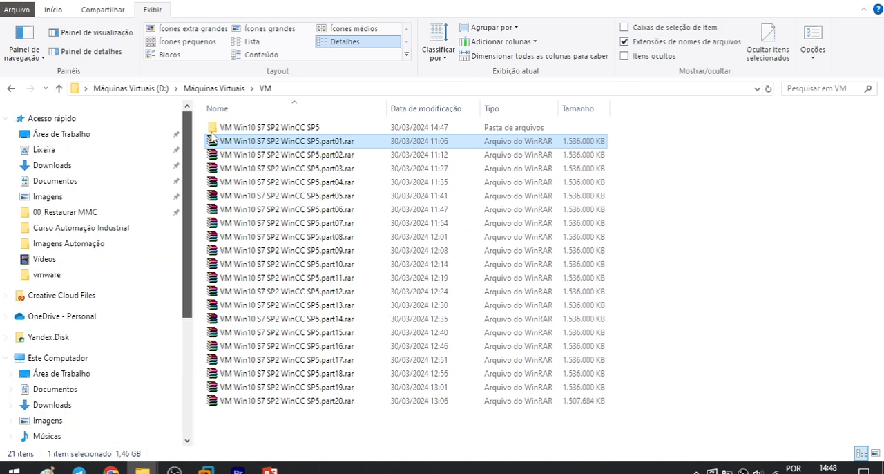
left_click(89, 180)
left_click(73, 166)
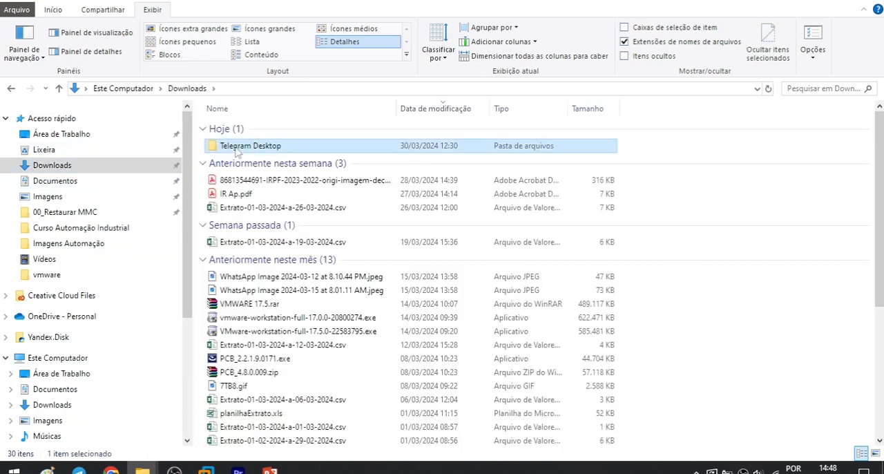
double_click(235, 146)
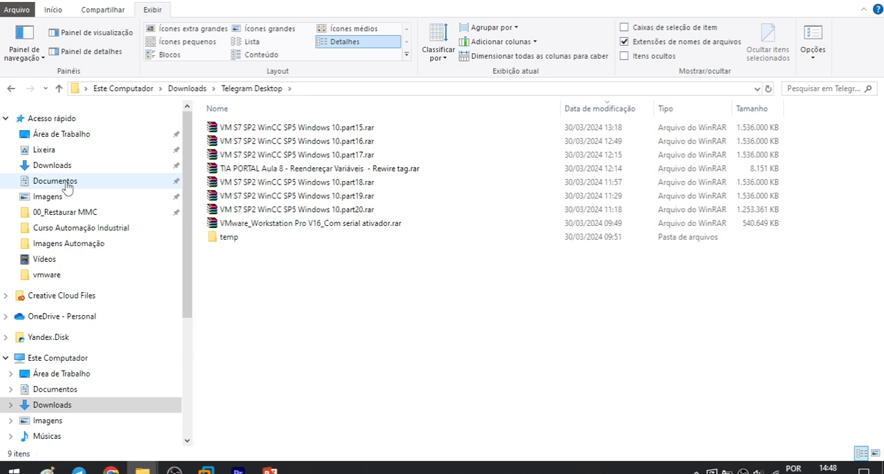
Step: Look through the folders on Disco Local (C:) for entries starting with M
left_click_drag(192, 233, 186, 338)
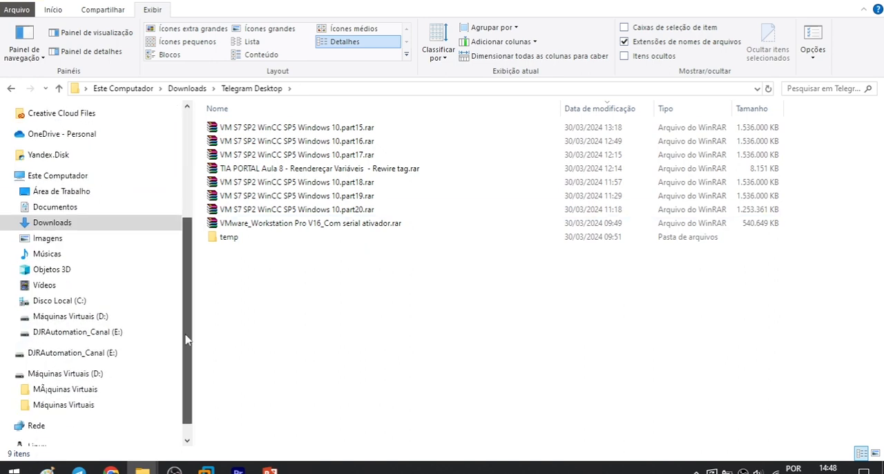
left_click(68, 302)
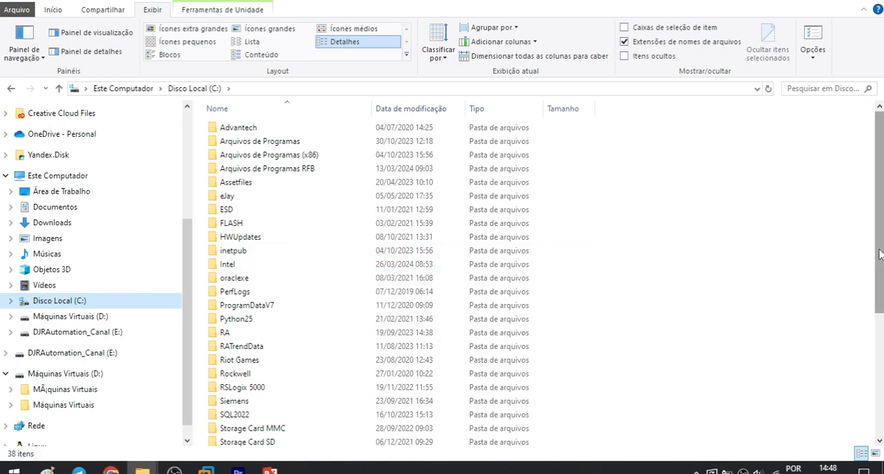
left_click_drag(879, 253, 878, 370)
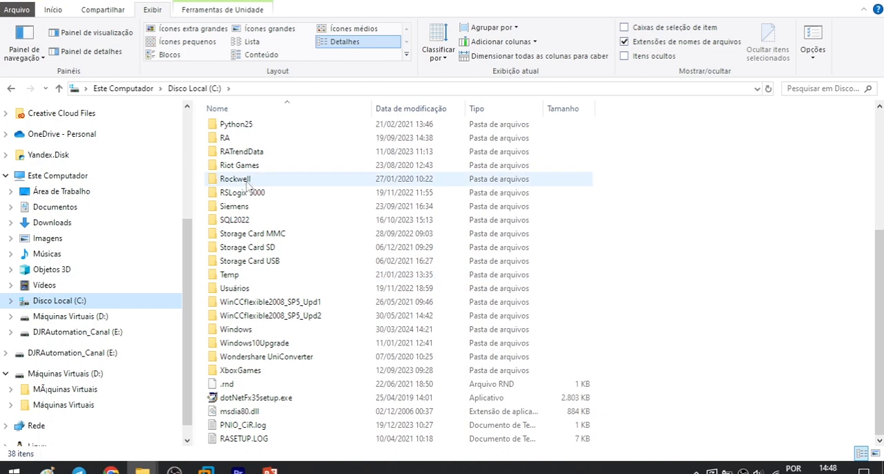
left_click(256, 301)
key("m")
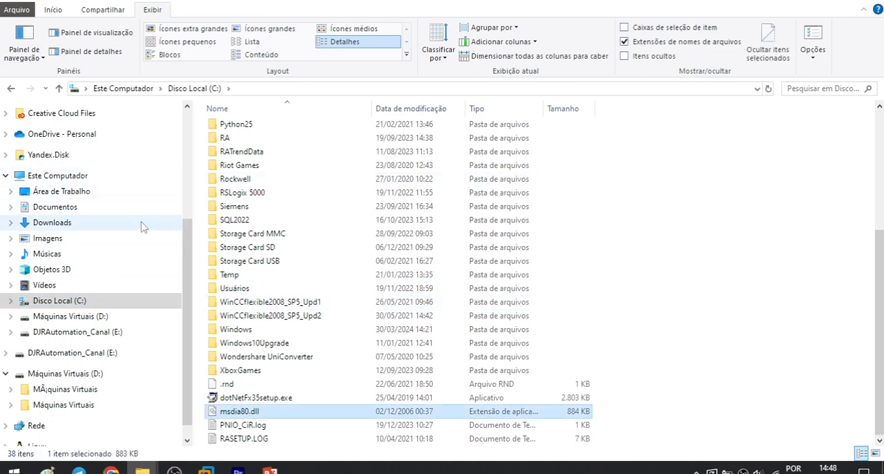
Step: Find the Virtual Machines folder in Documentos and examine its contents
scroll(61, 276, "up", 4)
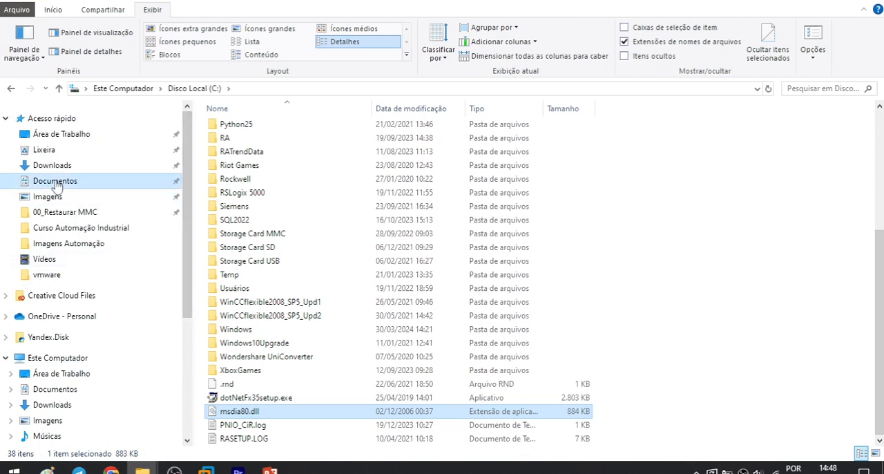
left_click(56, 180)
left_click(256, 360)
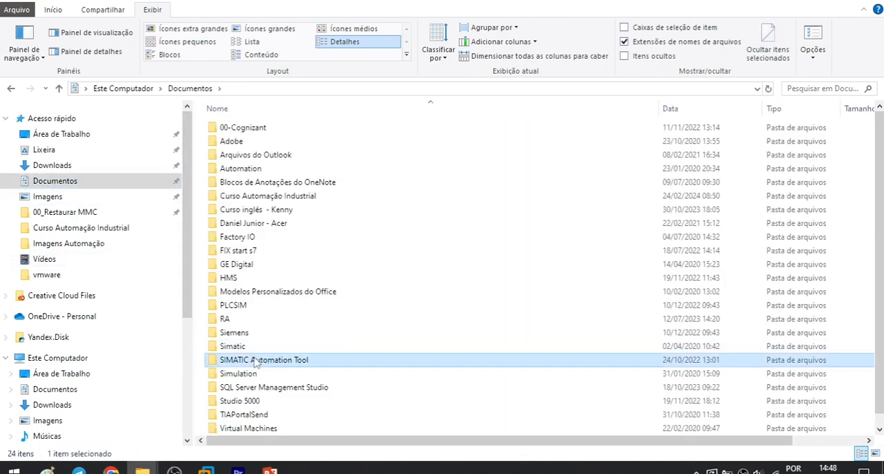
key("m")
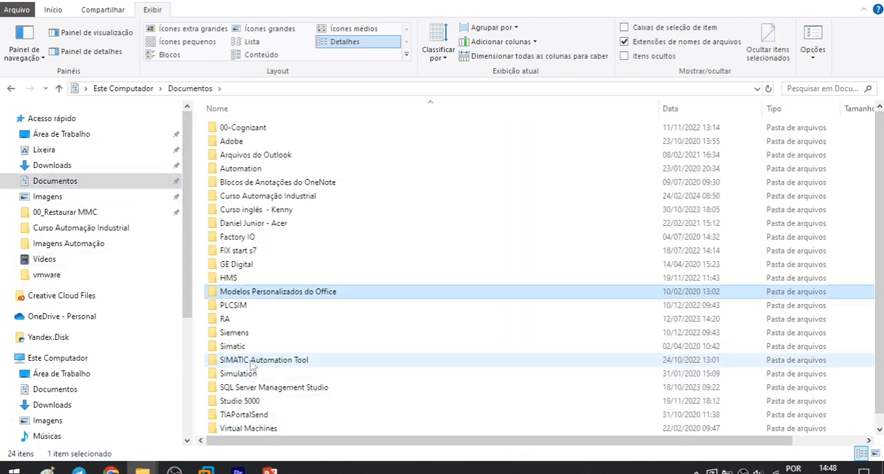
left_click(253, 362)
double_click(243, 428)
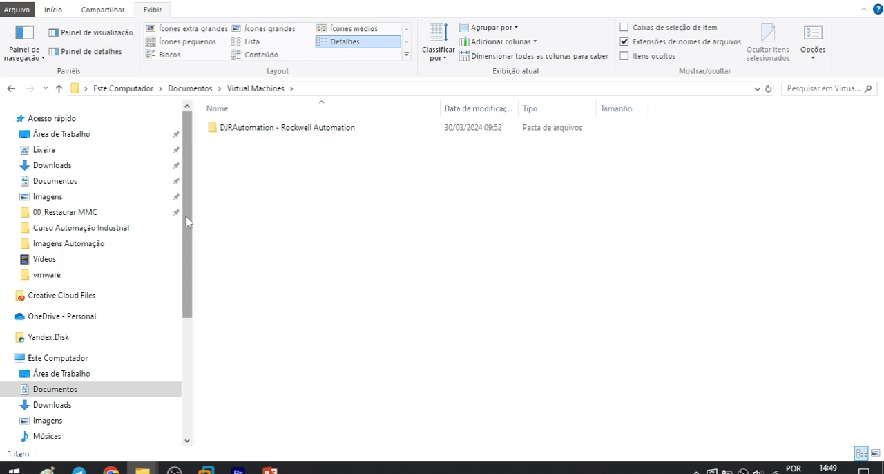
scroll(189, 214, "down", 1)
scroll(188, 214, "up", 1)
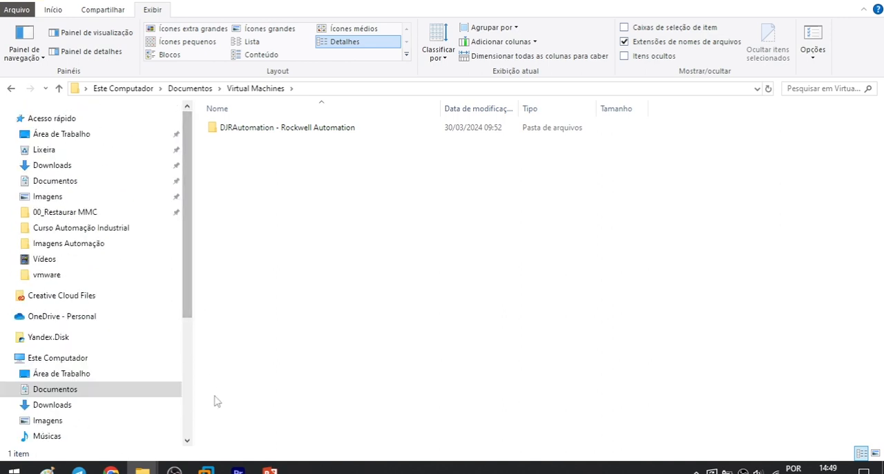
Step: Switch back to VMware Workstation and review the memory, processor and hard disk settings of Windows 10 x64 - Professional
mouse_move(205, 470)
left_click(280, 406)
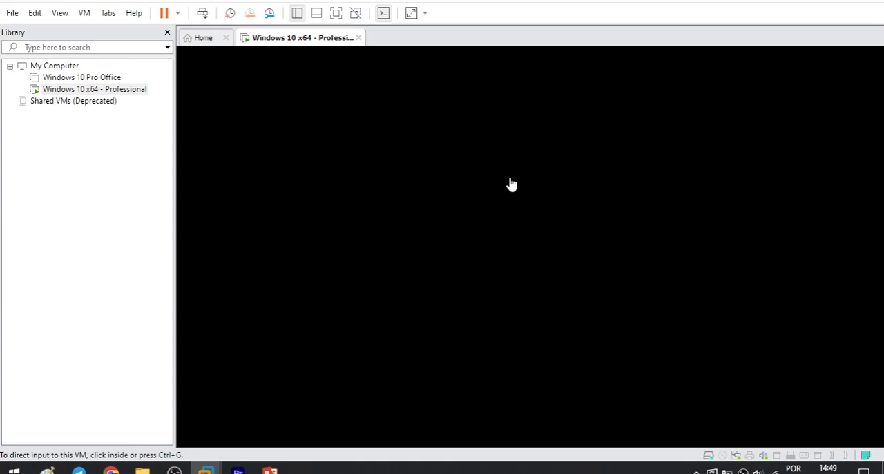
right_click(307, 44)
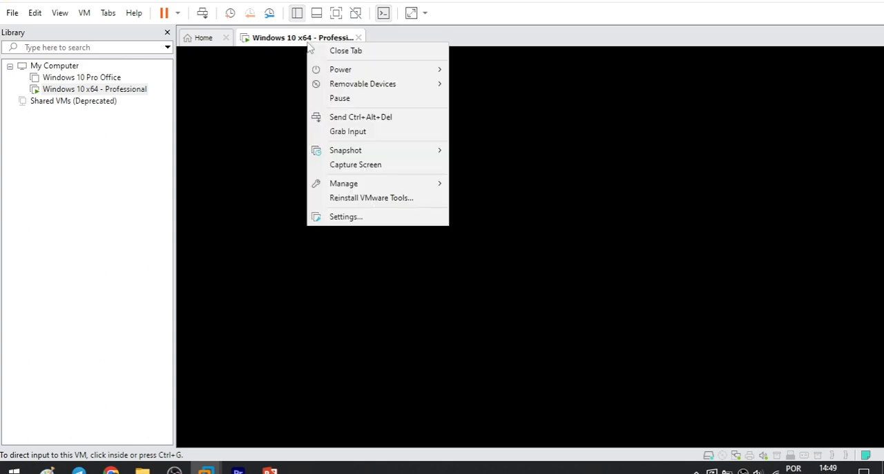
left_click(355, 218)
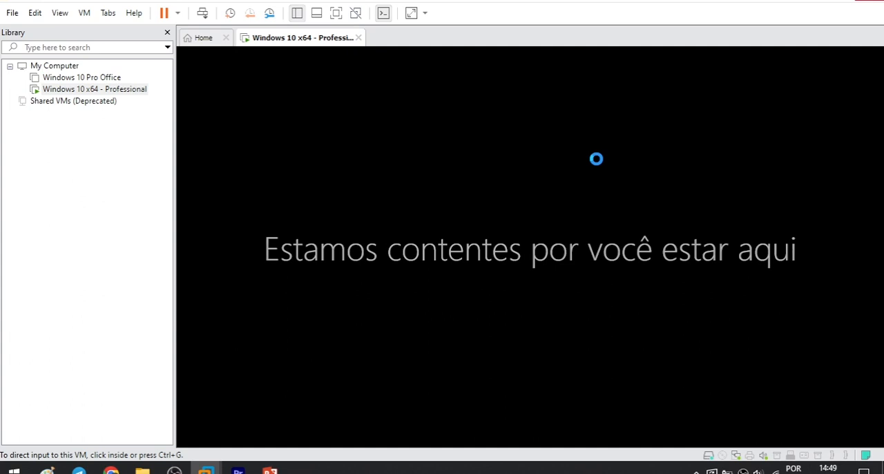
key("ctrl+d")
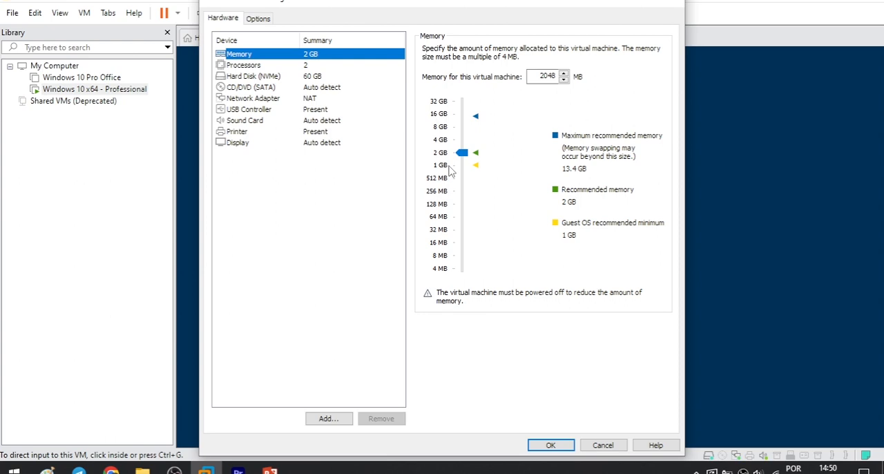
left_click(243, 65)
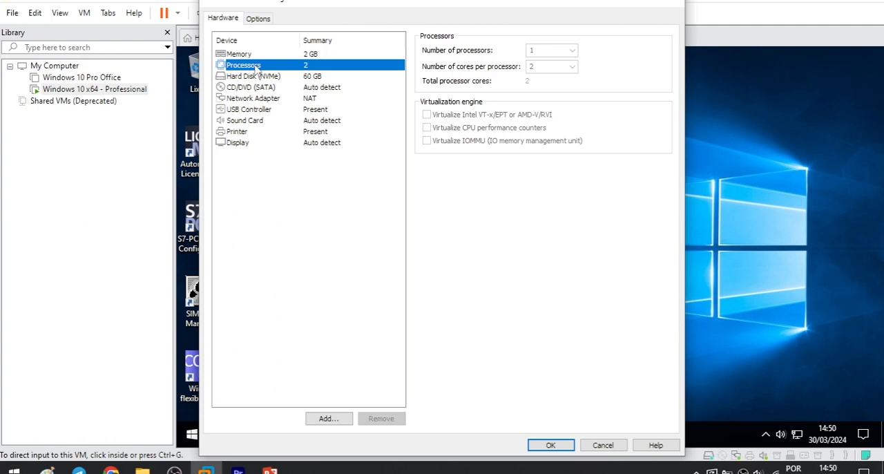
left_click(253, 77)
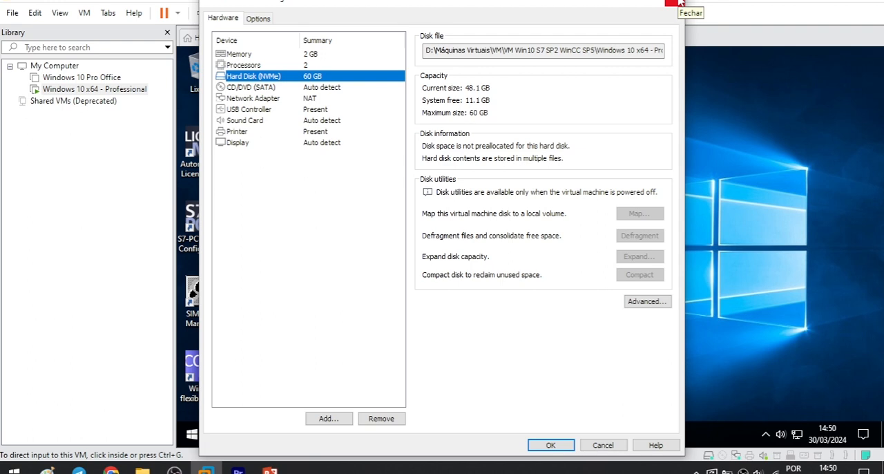
Step: Close the virtual machine settings and display Windows 10 x64 - Professional in full screen
left_click(678, 3)
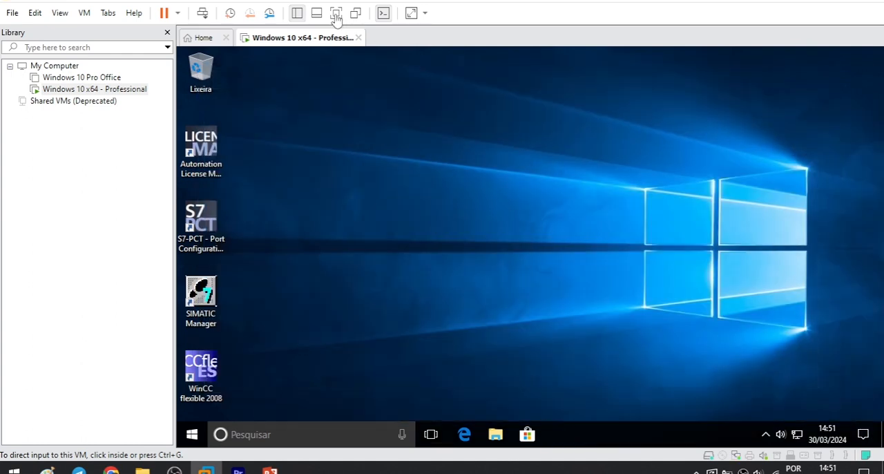
left_click(413, 15)
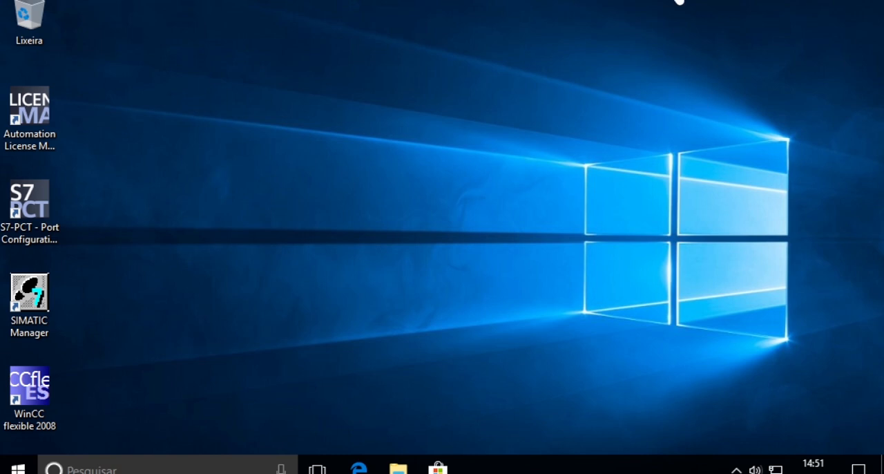
Step: Switch between Home, Windows 10 Pro Office and Windows 10 x64 - Professional while in full-screen mode
mouse_move(680, 1)
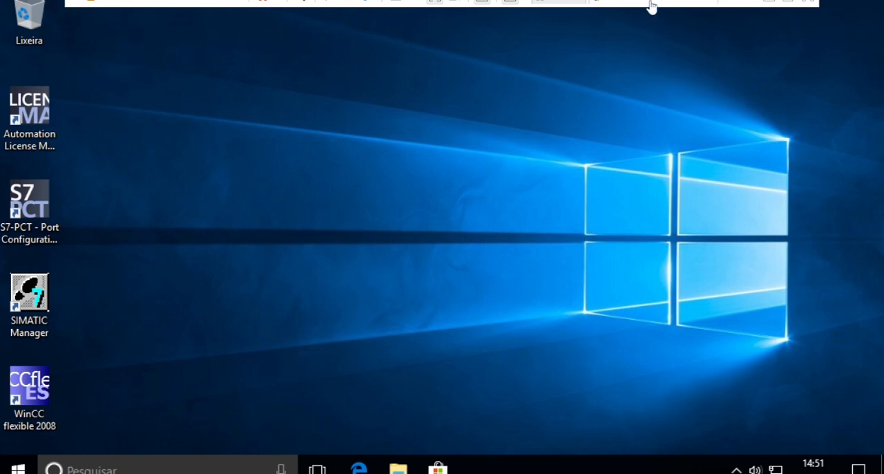
left_click(545, 6)
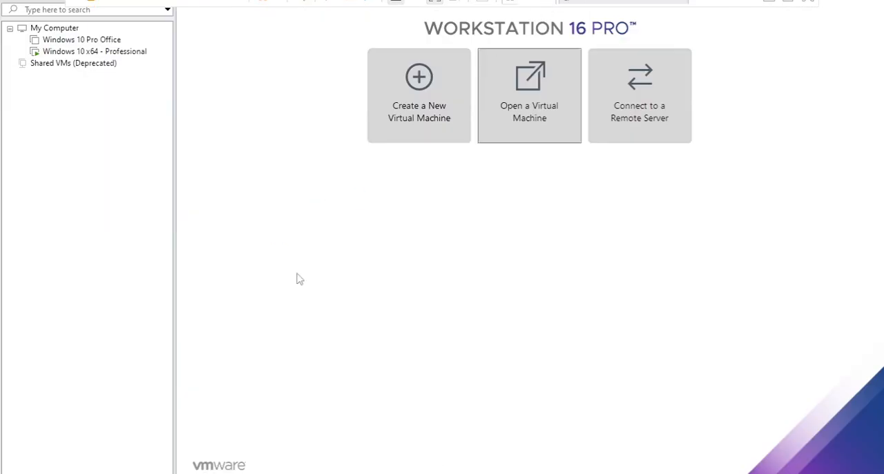
left_click(63, 42)
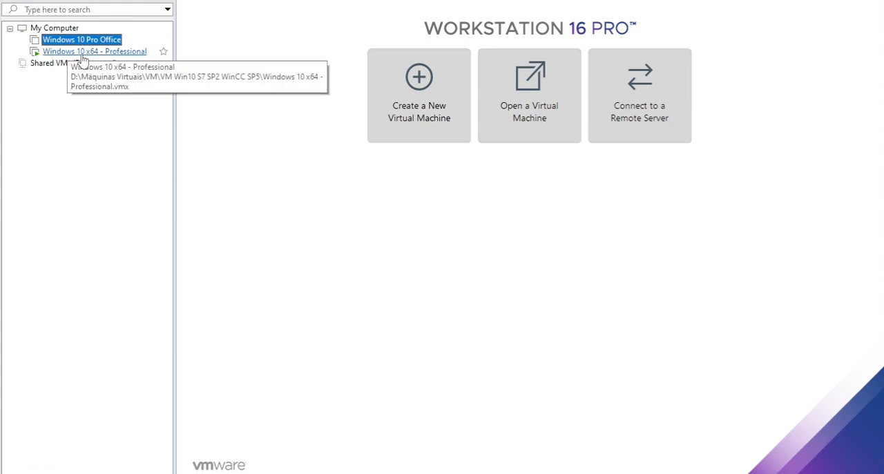
left_click(81, 55)
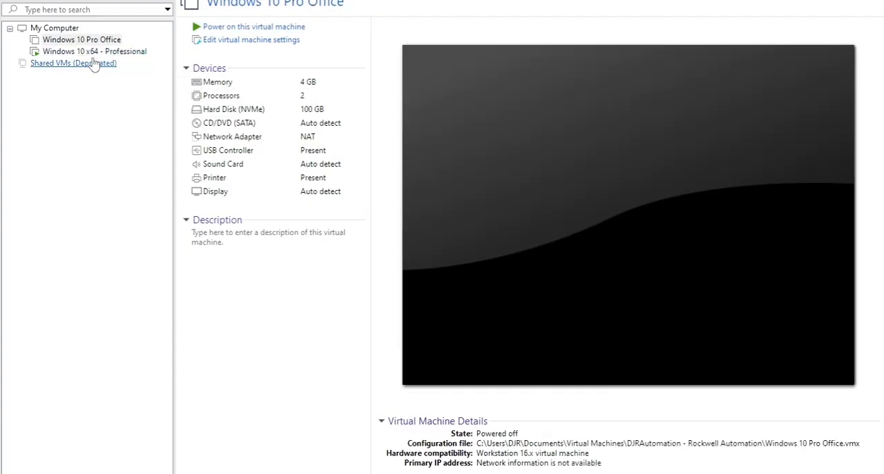
left_click(77, 40)
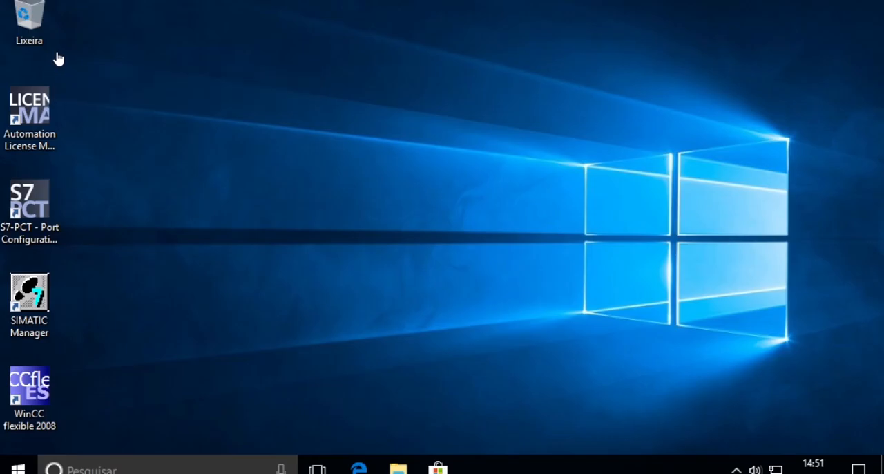
mouse_move(665, 6)
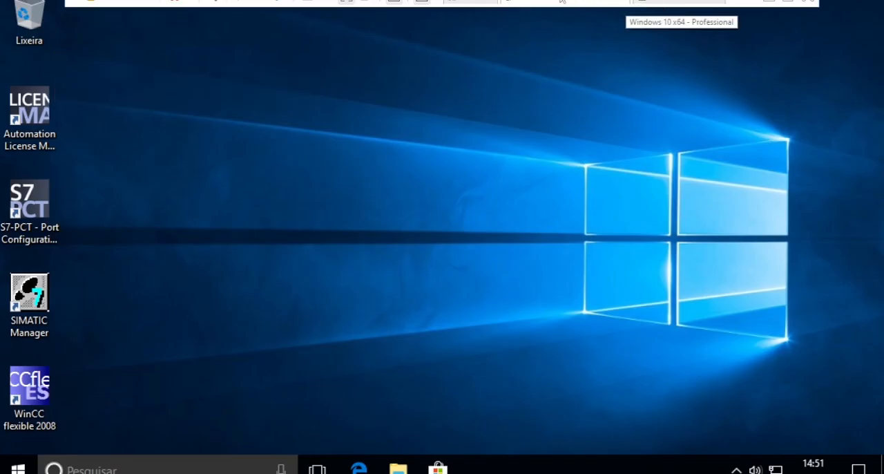
left_click(476, 4)
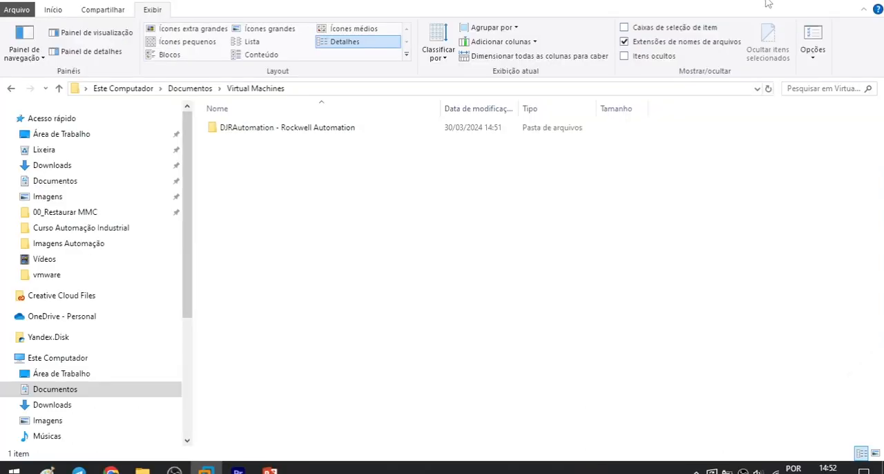
Step: Open the DJRAutomation - Rockwell Automation folder under Documentos\Virtual Machines in File Explorer
double_click(269, 128)
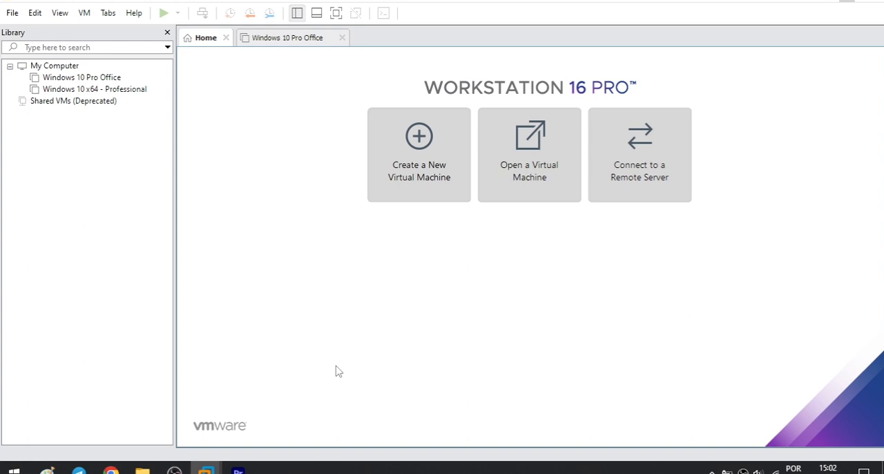
Step: View the Windows 10 Pro Office summary, and try to open Windows 10 x64 - Professional without removing it from the library
left_click(91, 78)
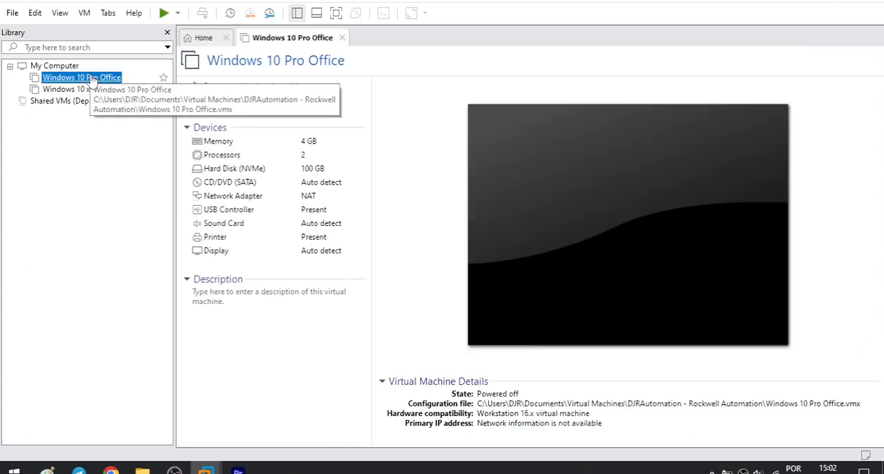
left_click(80, 90)
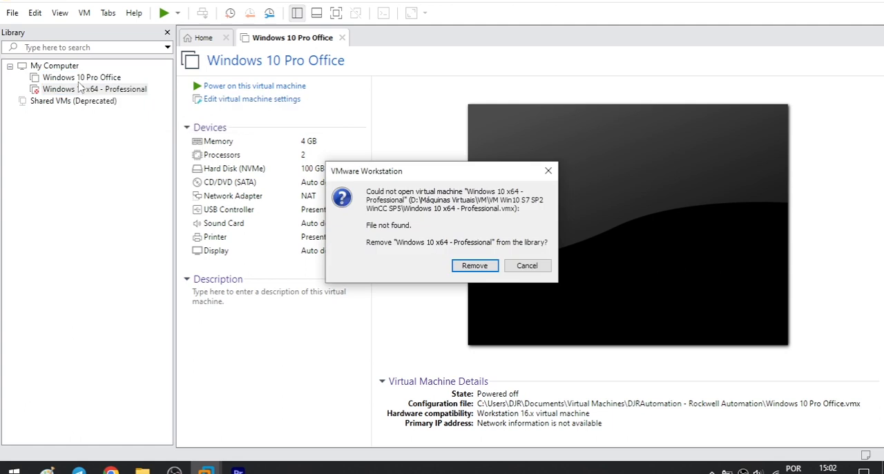
left_click(547, 171)
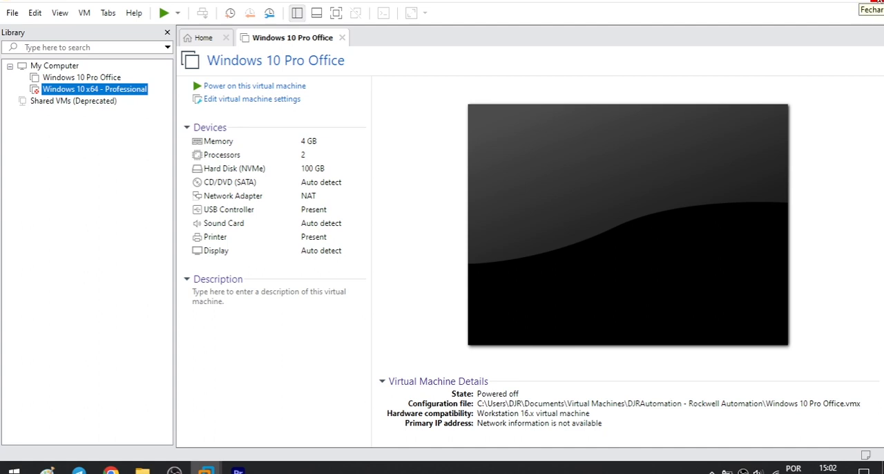
Step: Close the VMware Workstation window and return to the host desktop
left_click(874, 3)
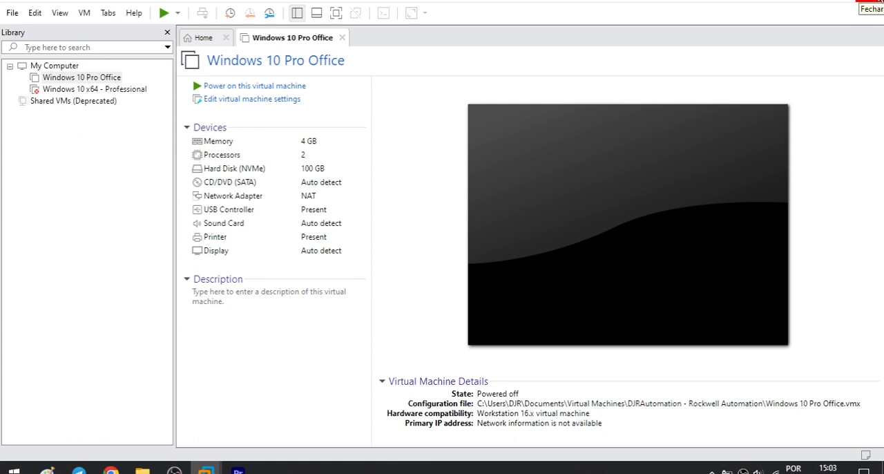
left_click(879, 2)
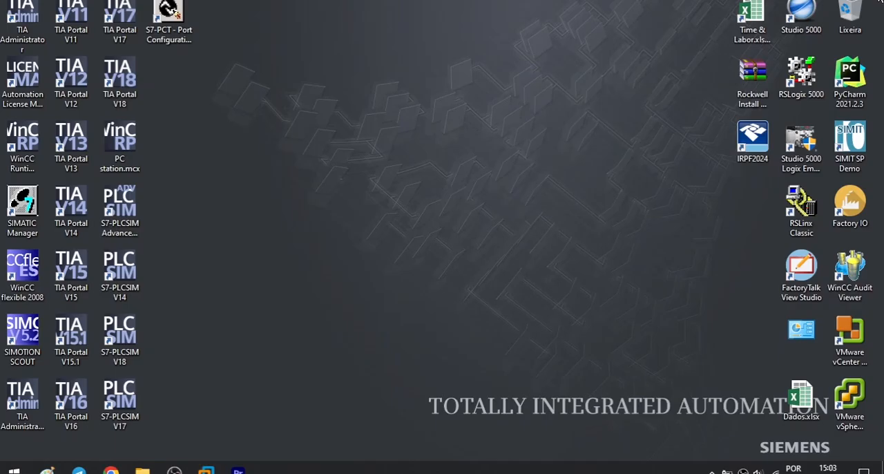